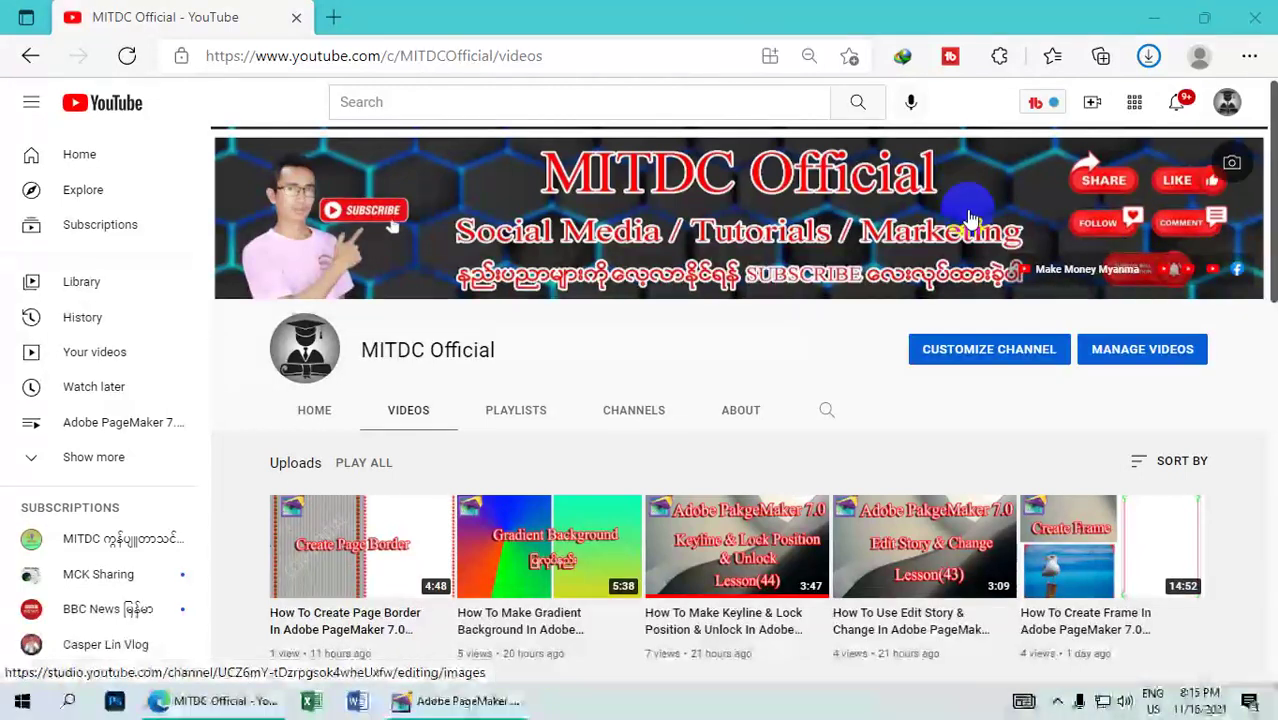
Step: Place a text insertion point at the top of the blank page
left_click(1155, 18)
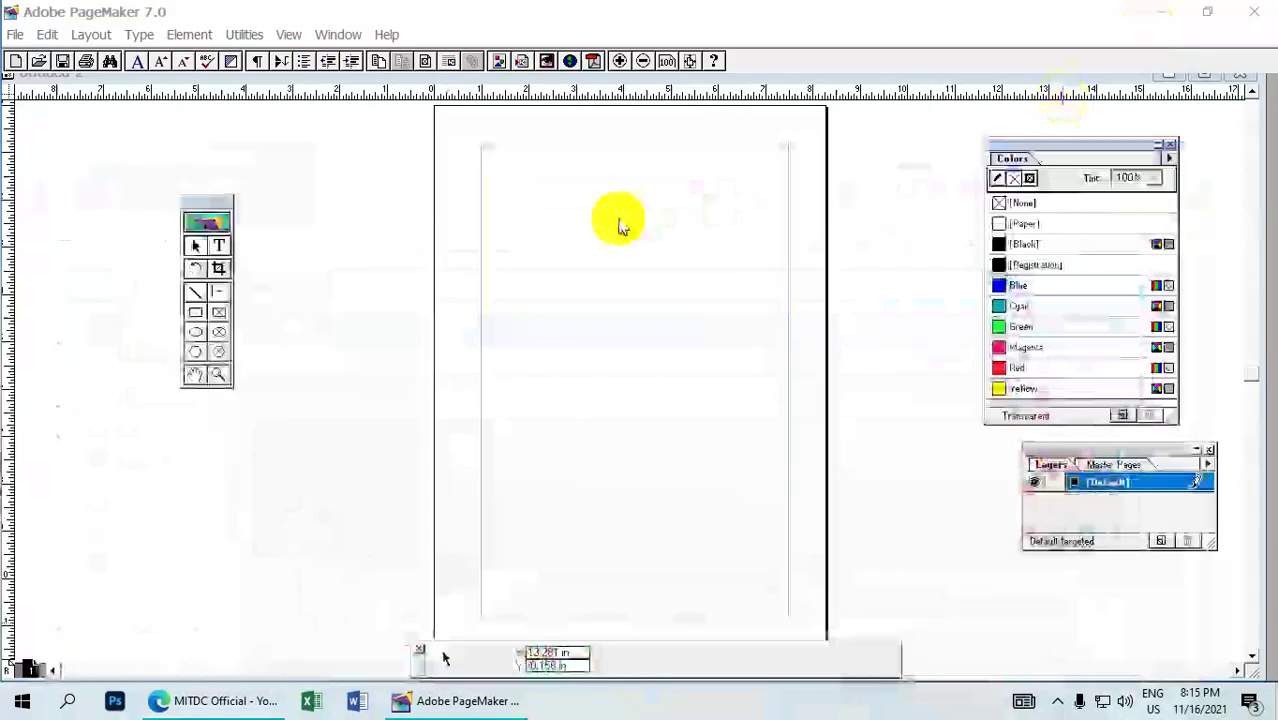
left_click(219, 247)
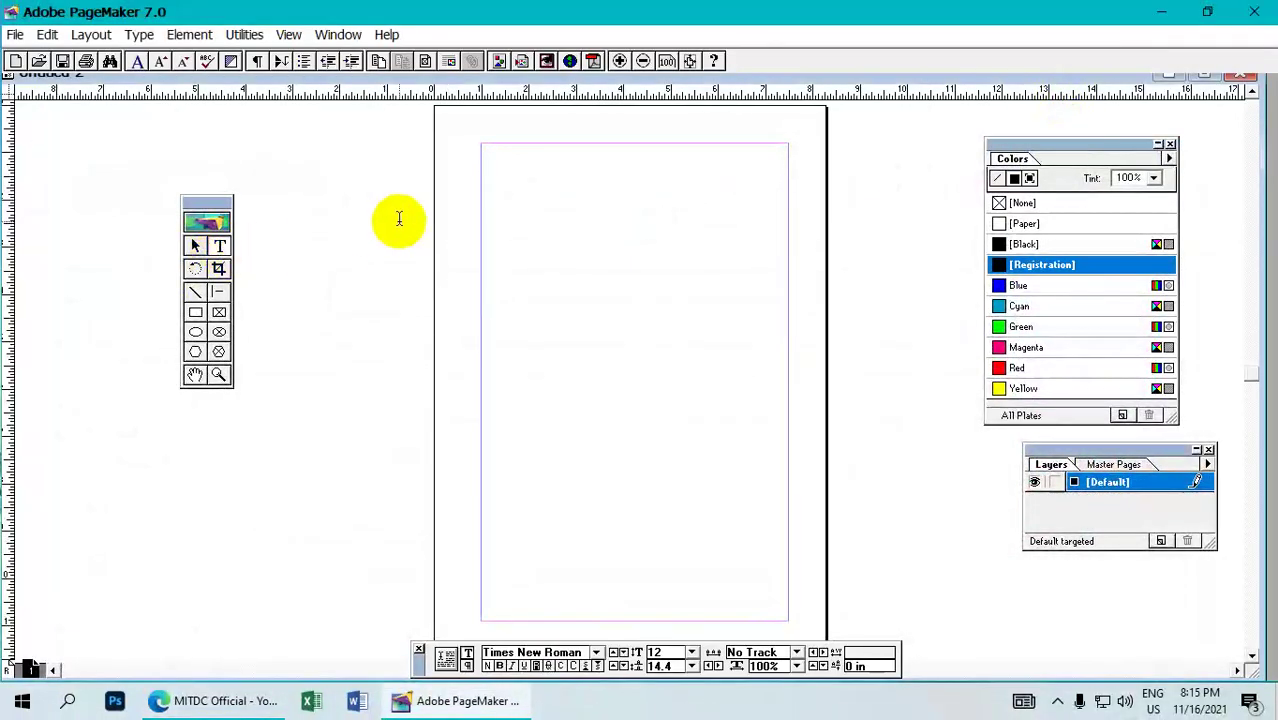
left_click(508, 199)
Step: Set 60 pt Times New Roman and type the MITDC Official heading
left_click(691, 652)
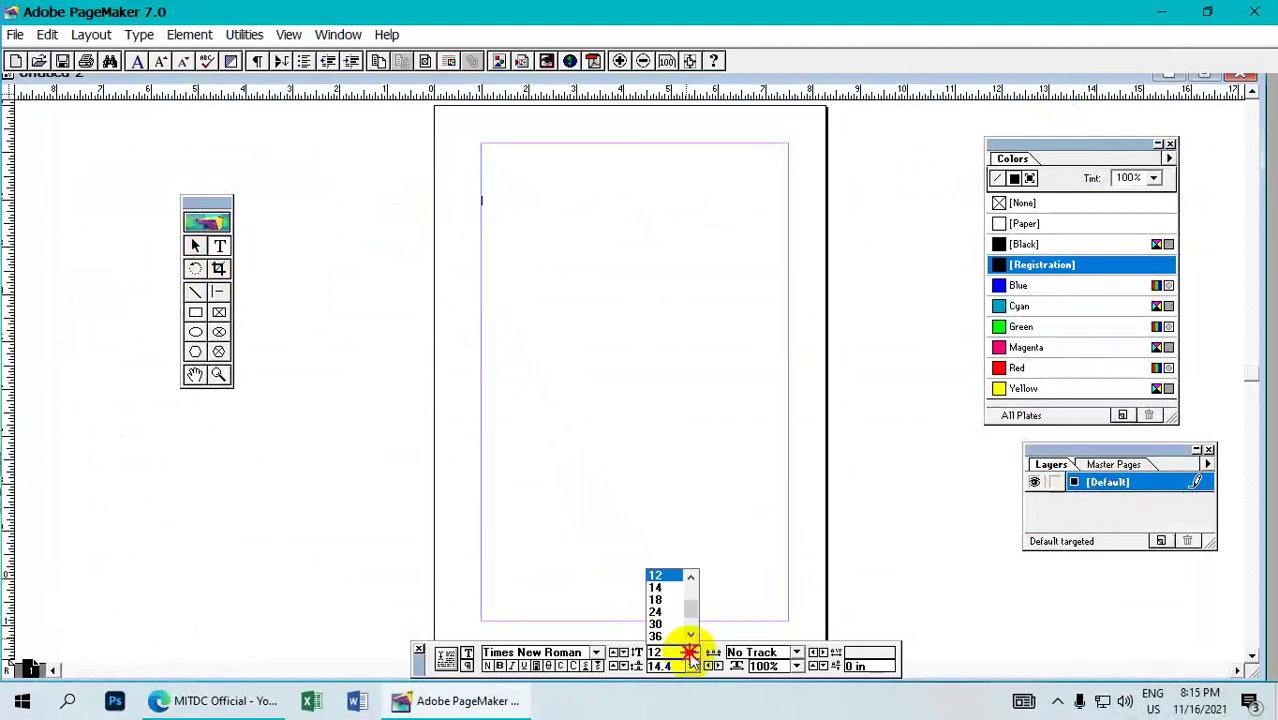
scroll(670, 610, "down", 2)
left_click(657, 624)
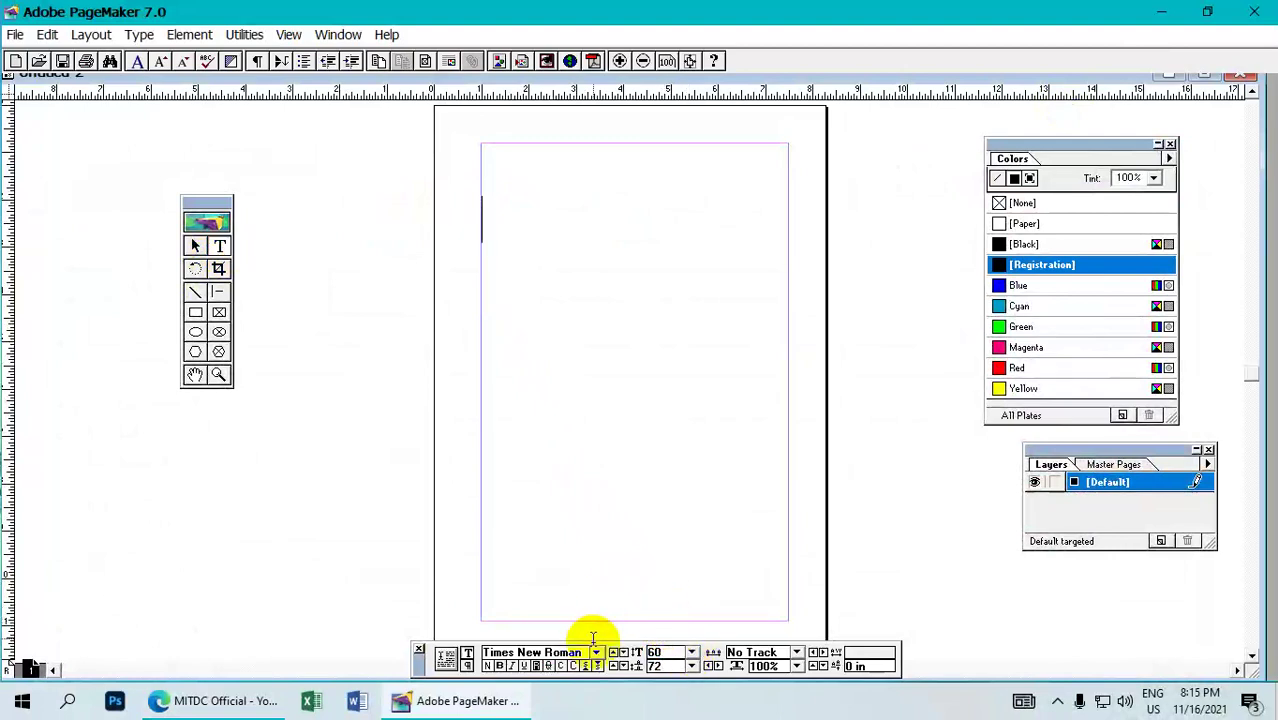
left_click(596, 652)
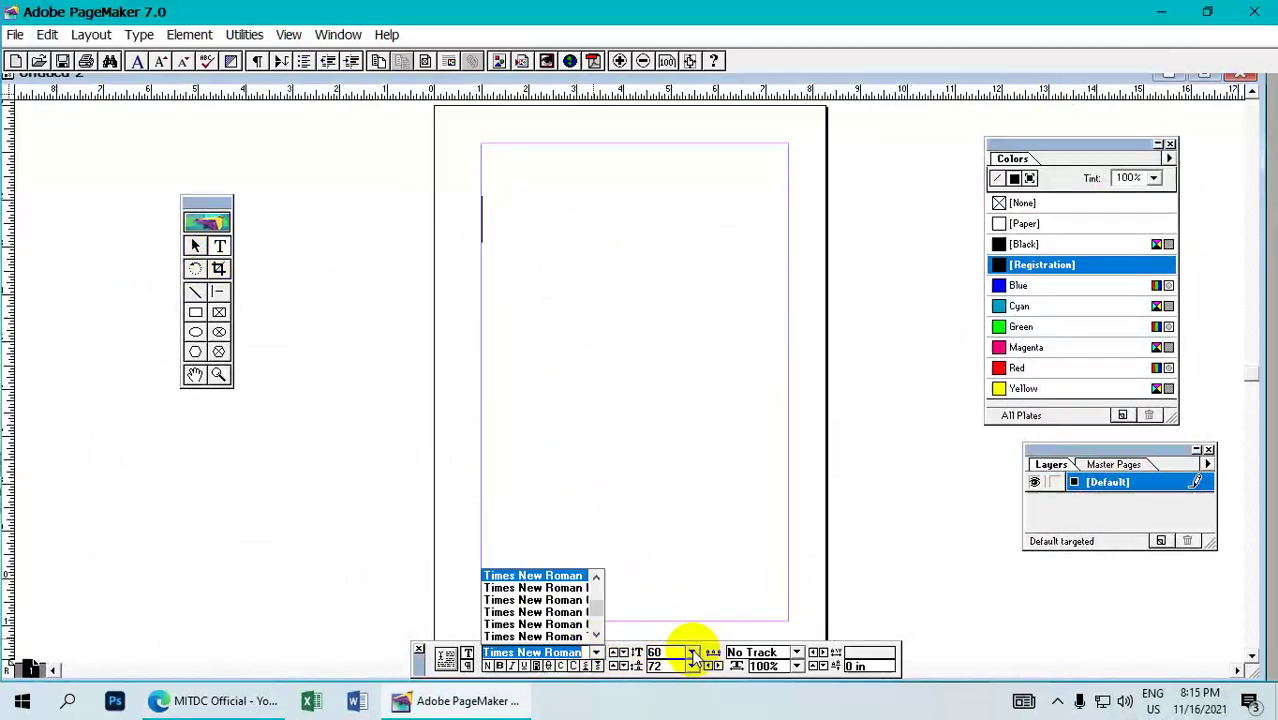
left_click(691, 652)
left_click(665, 624)
left_click(596, 652)
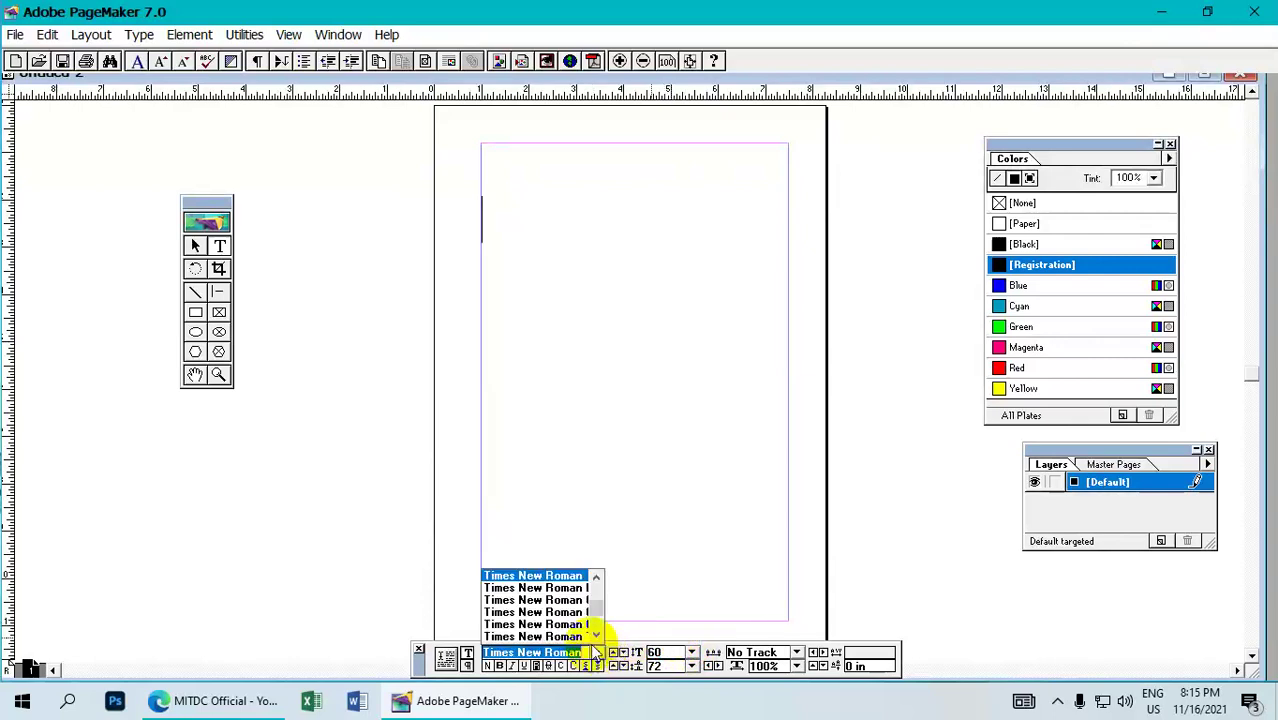
left_click(570, 569)
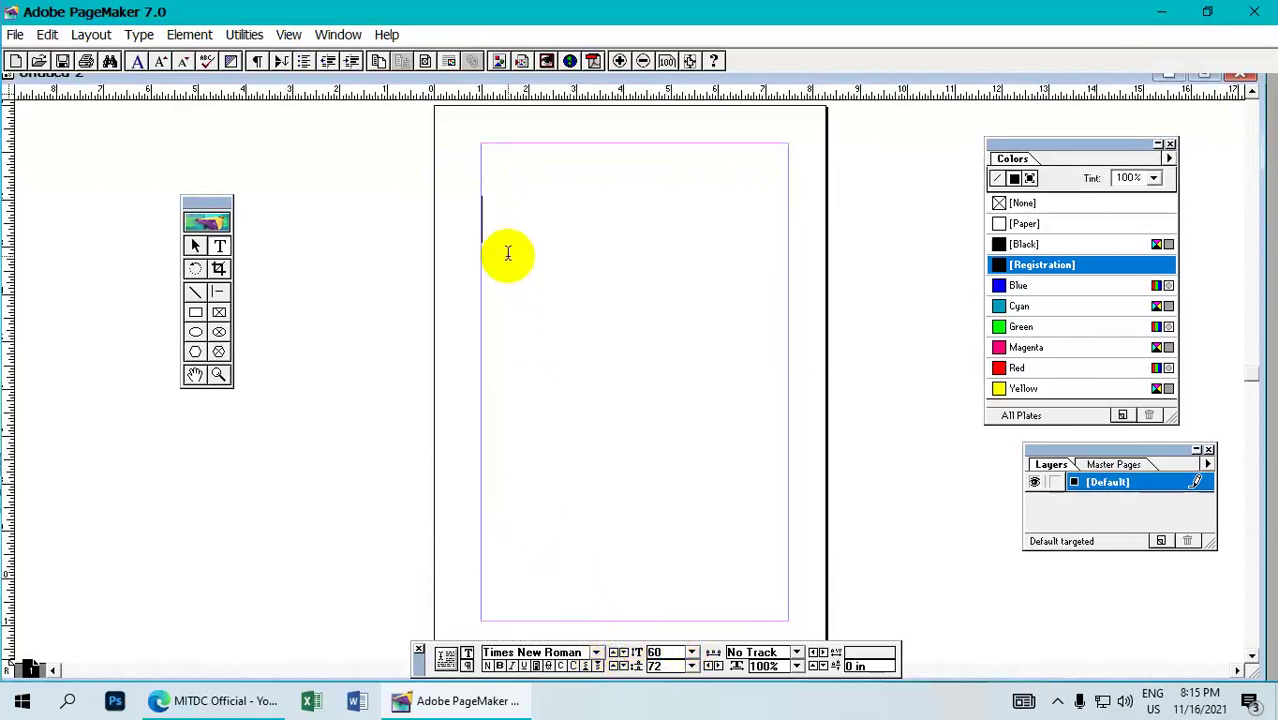
type("MITDC")
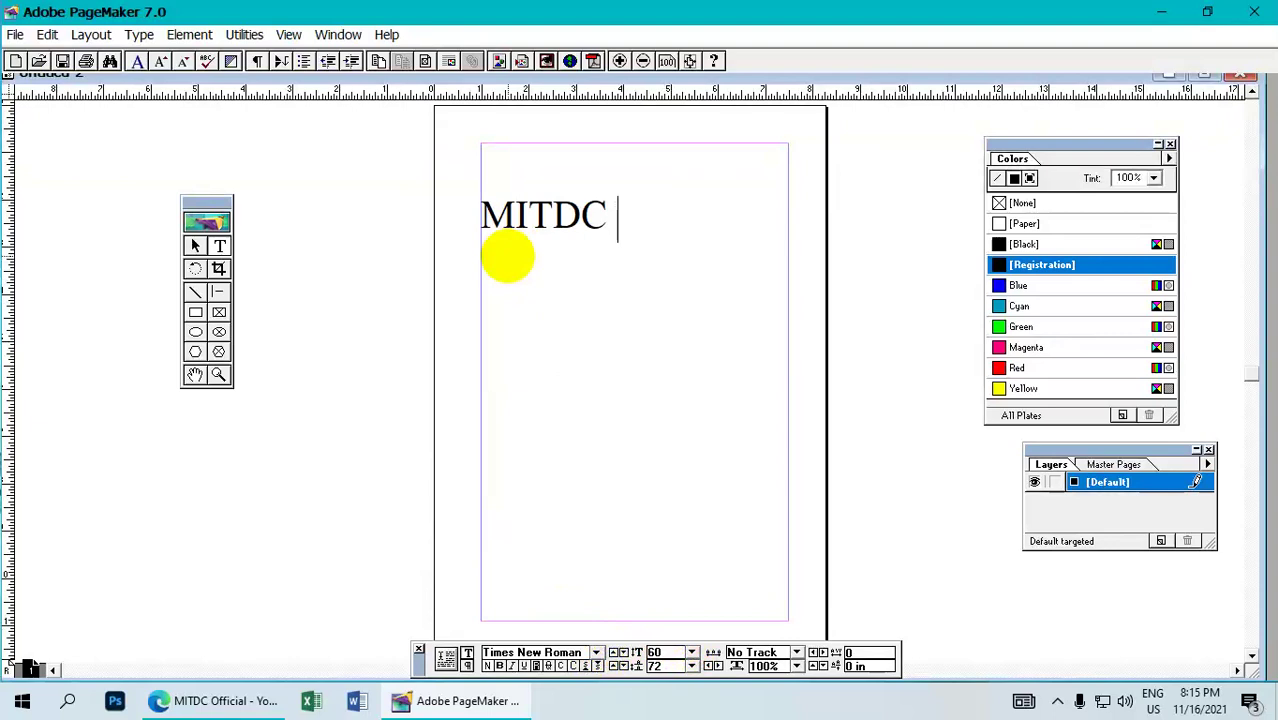
type("Ff")
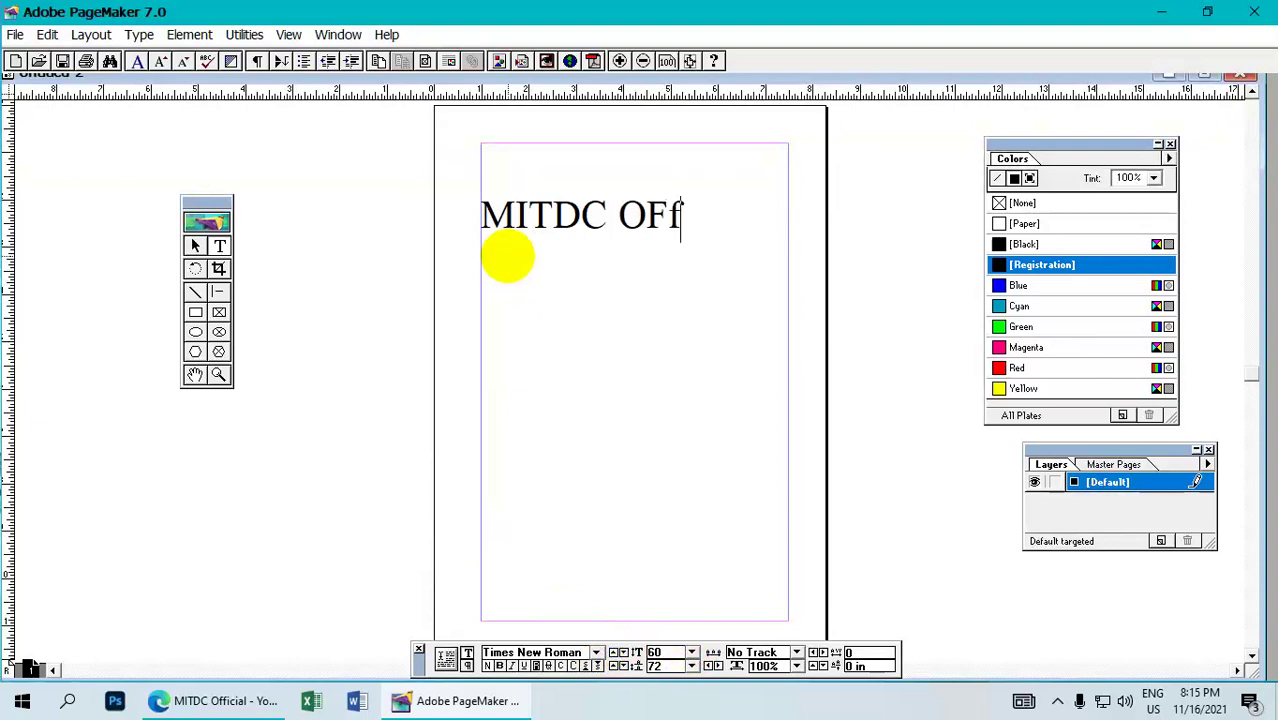
key("BackSpace")
key("BackSpace")
type("ffi")
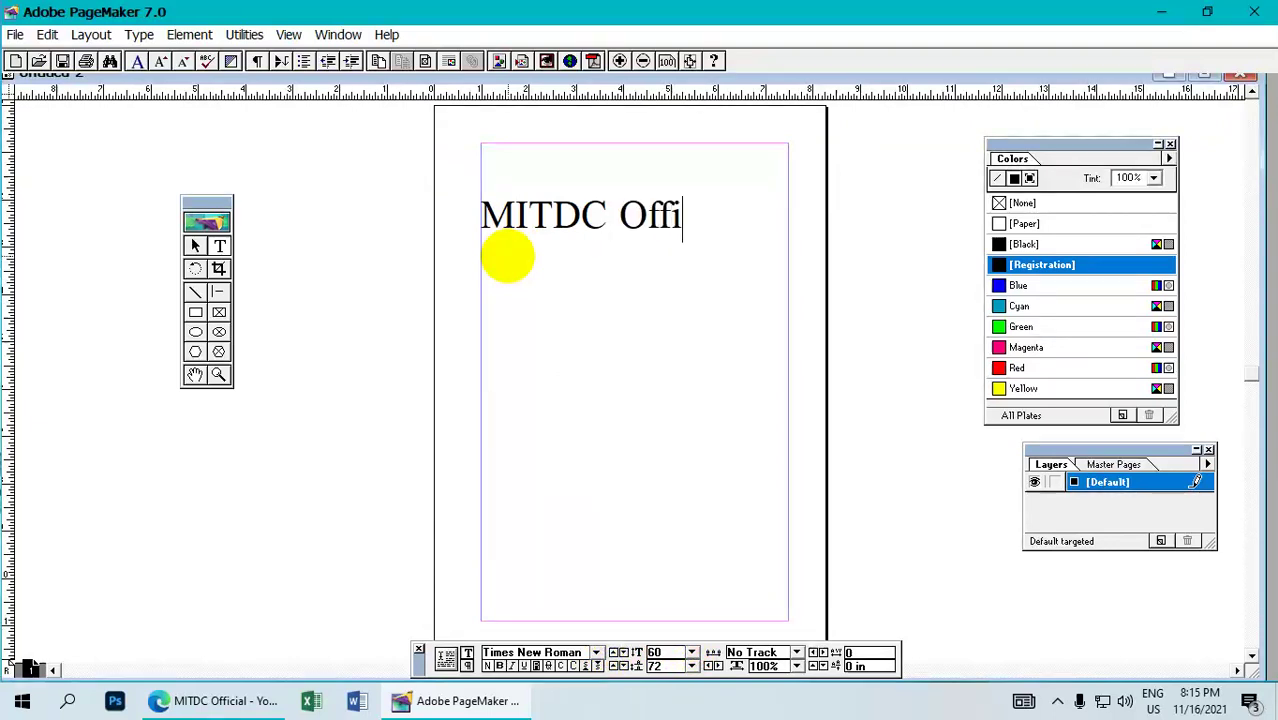
type("cial")
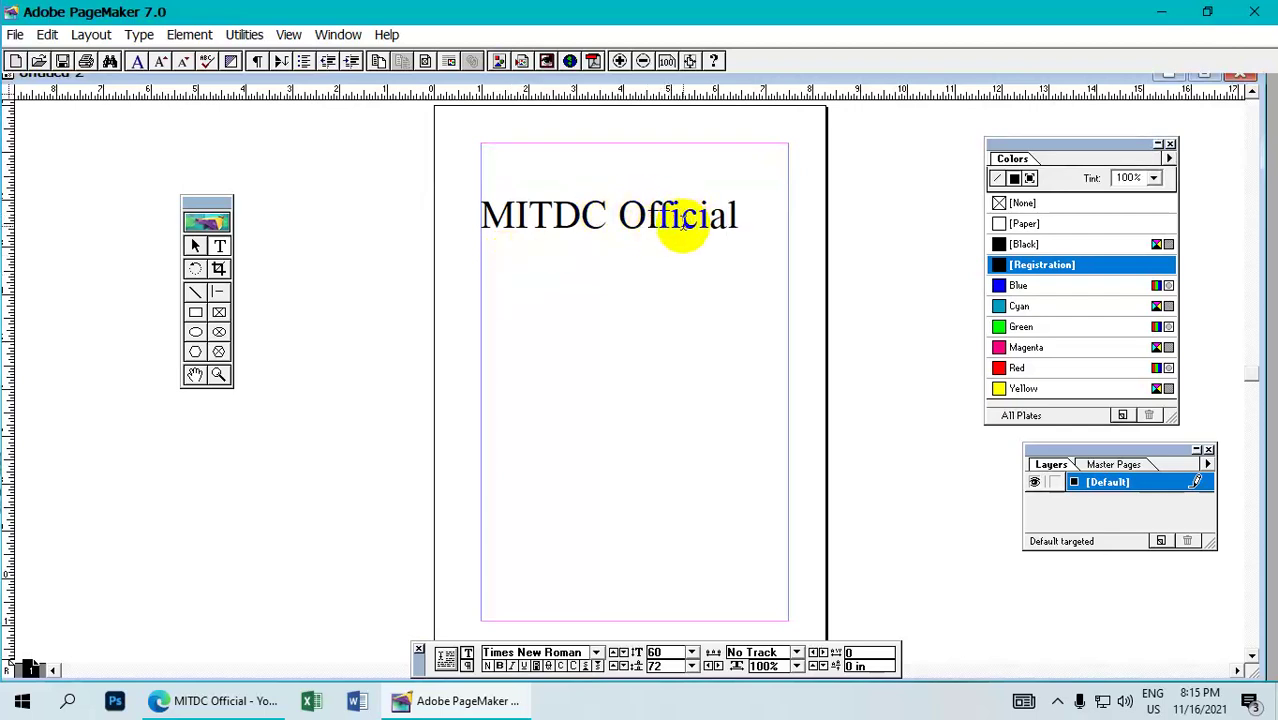
Step: Bold the MITDC Official line and shrink its text block to fit
triple_click(684, 225)
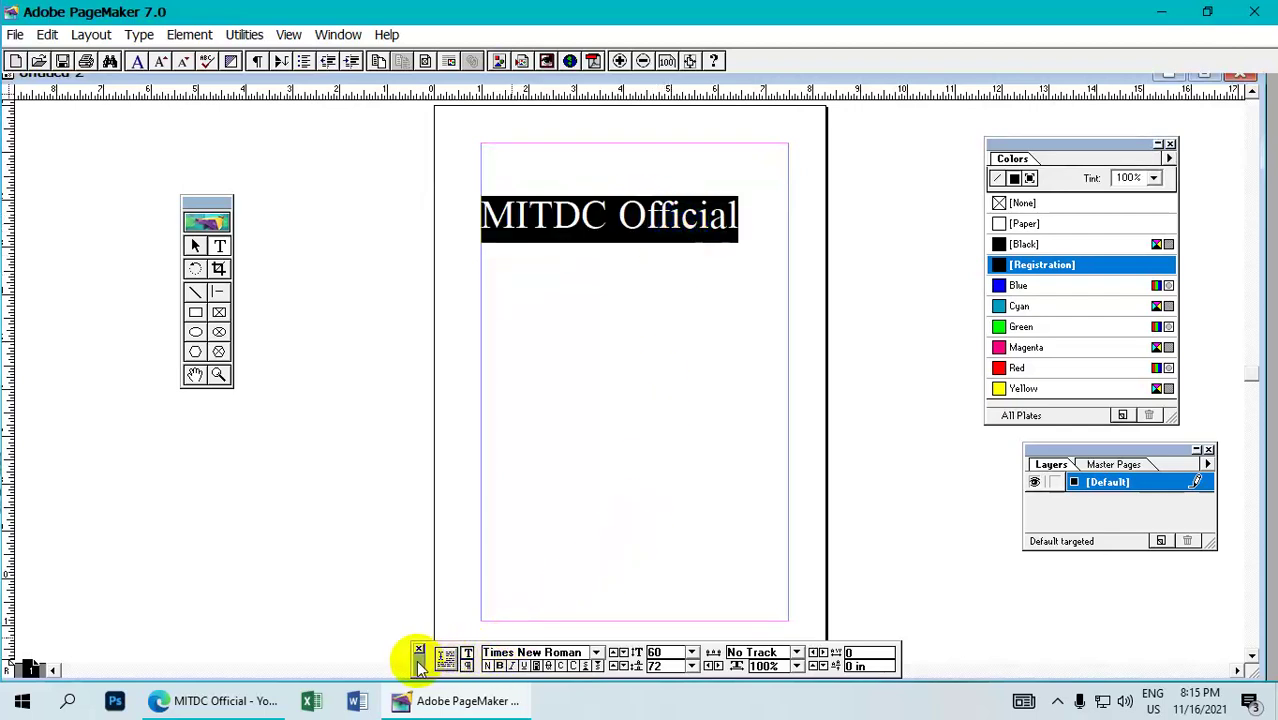
left_click(499, 666)
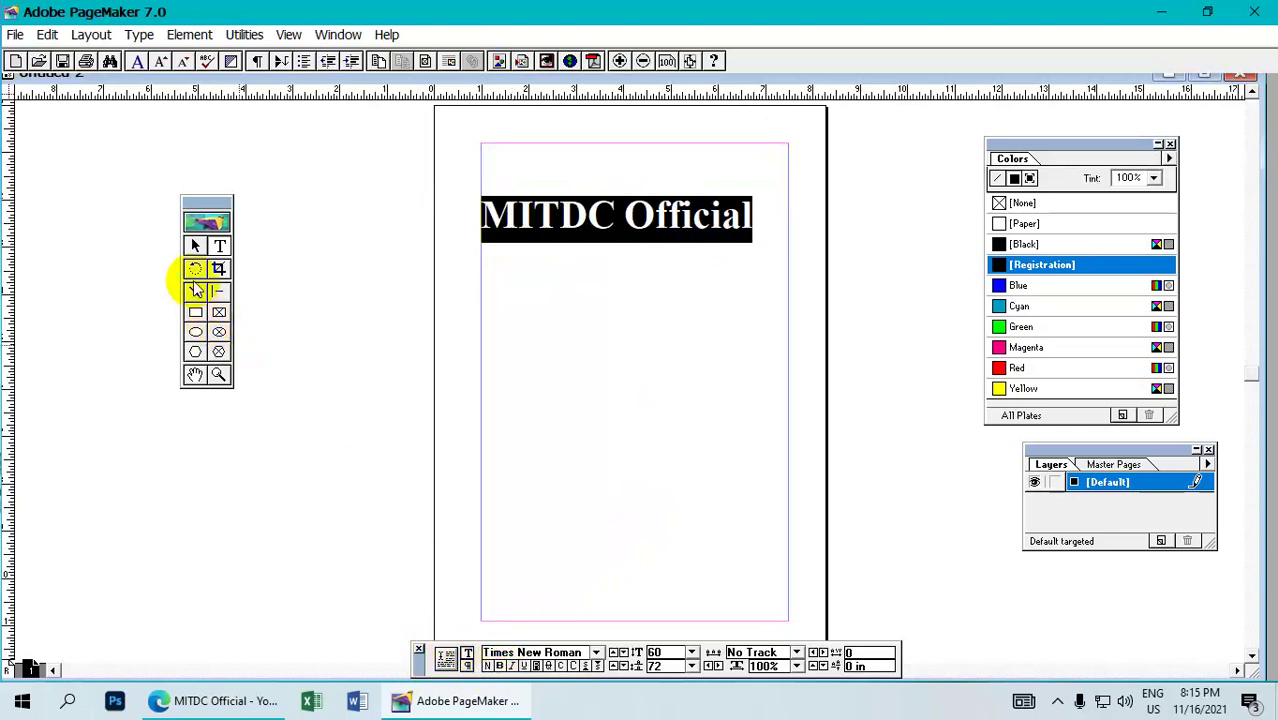
left_click(195, 246)
left_click(557, 212)
left_click_drag(557, 212, 571, 214)
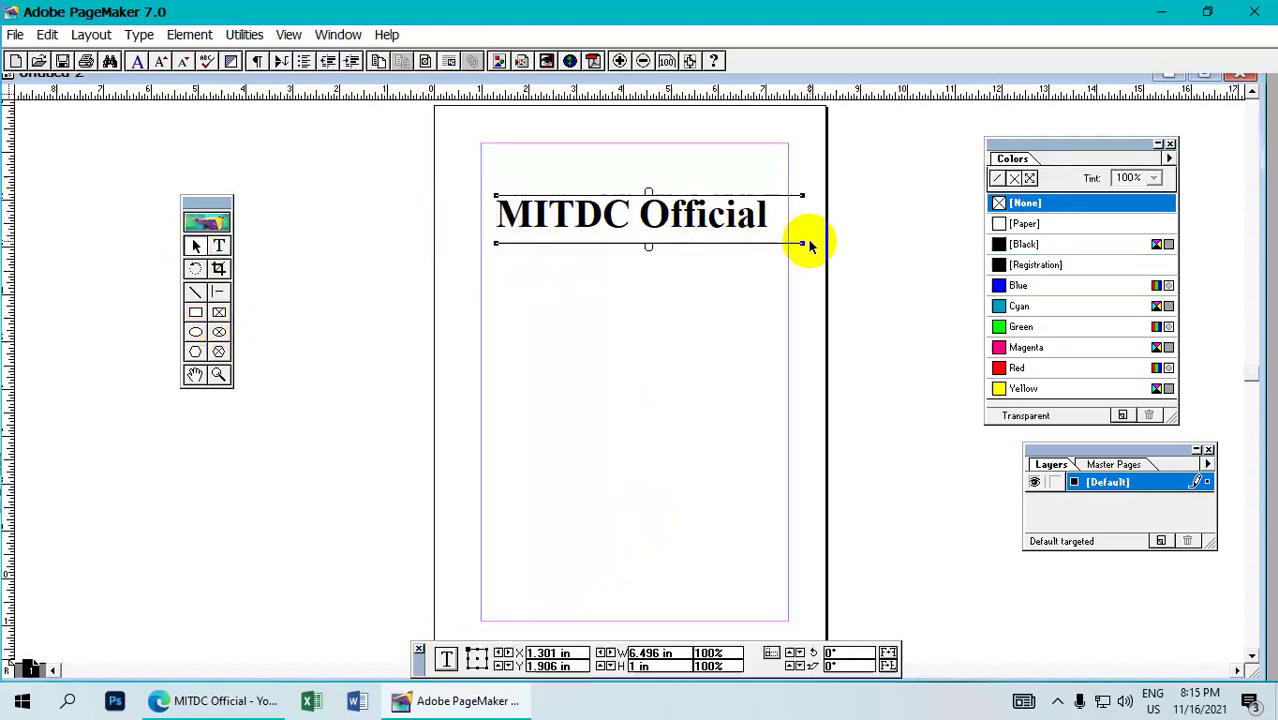
left_click_drag(804, 243, 492, 214)
Step: Colour the heading text red and select its text block
left_click(219, 246)
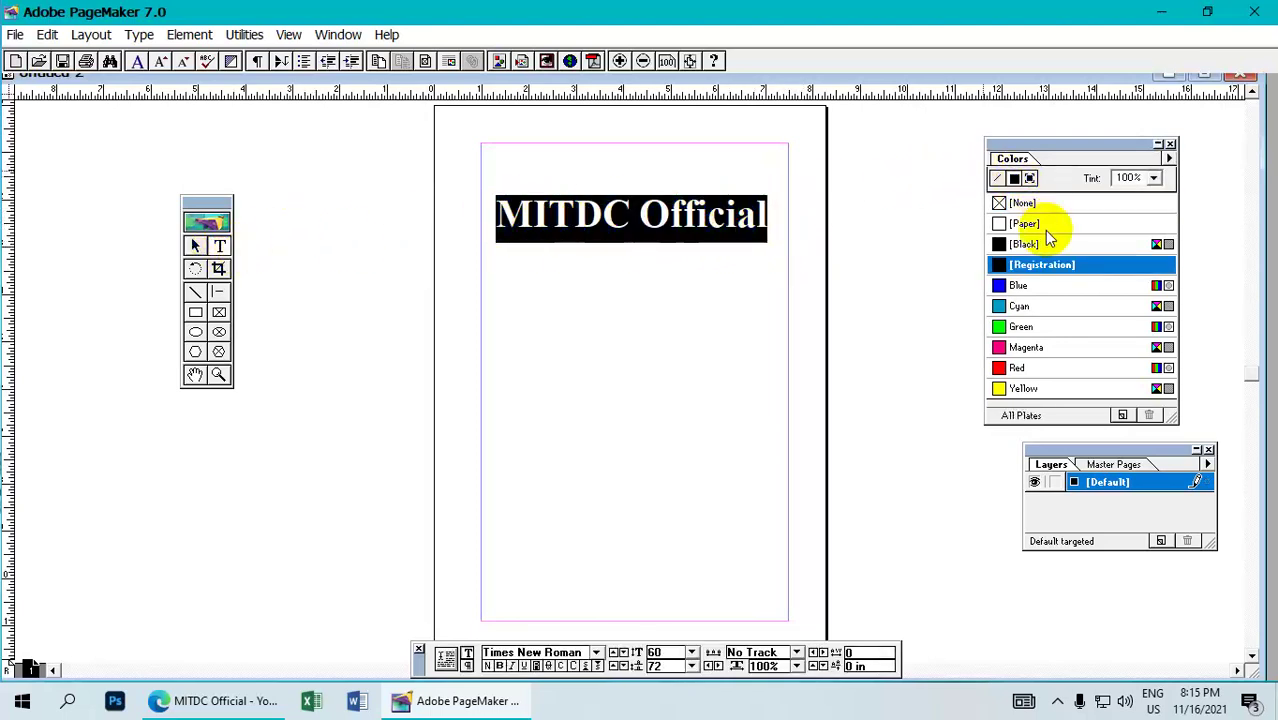
left_click(1017, 368)
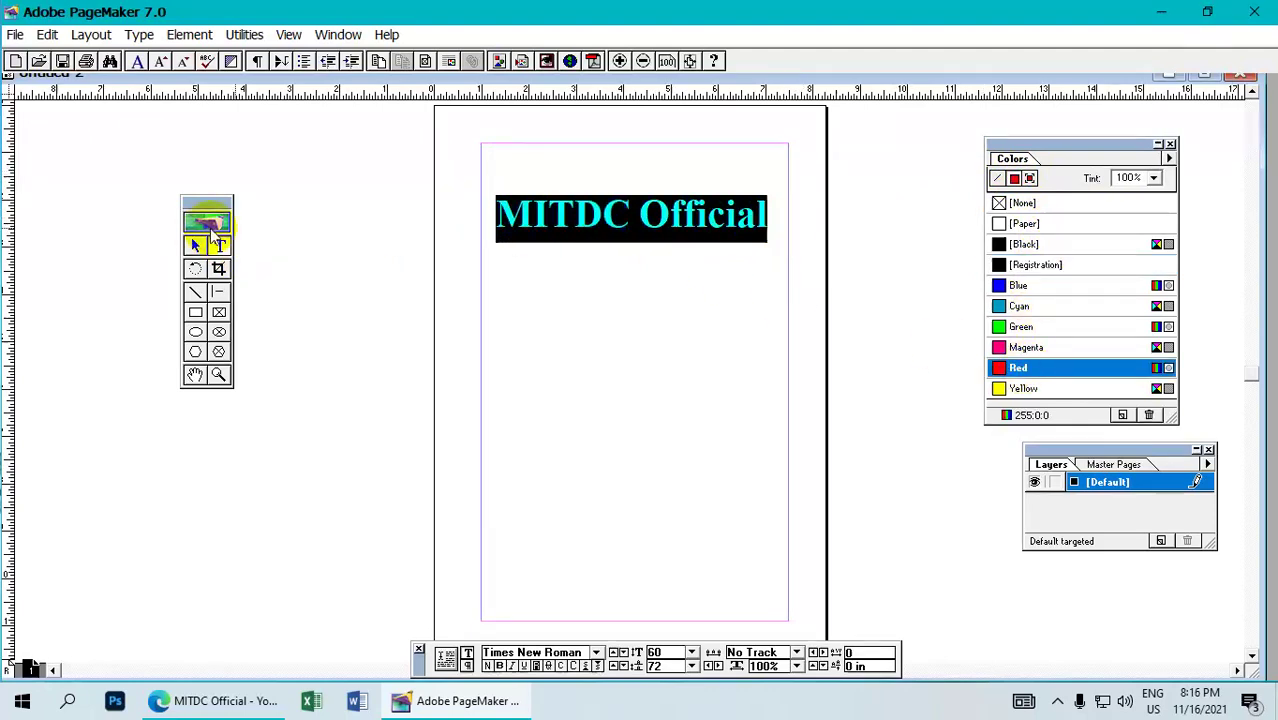
left_click(196, 246)
left_click(532, 204)
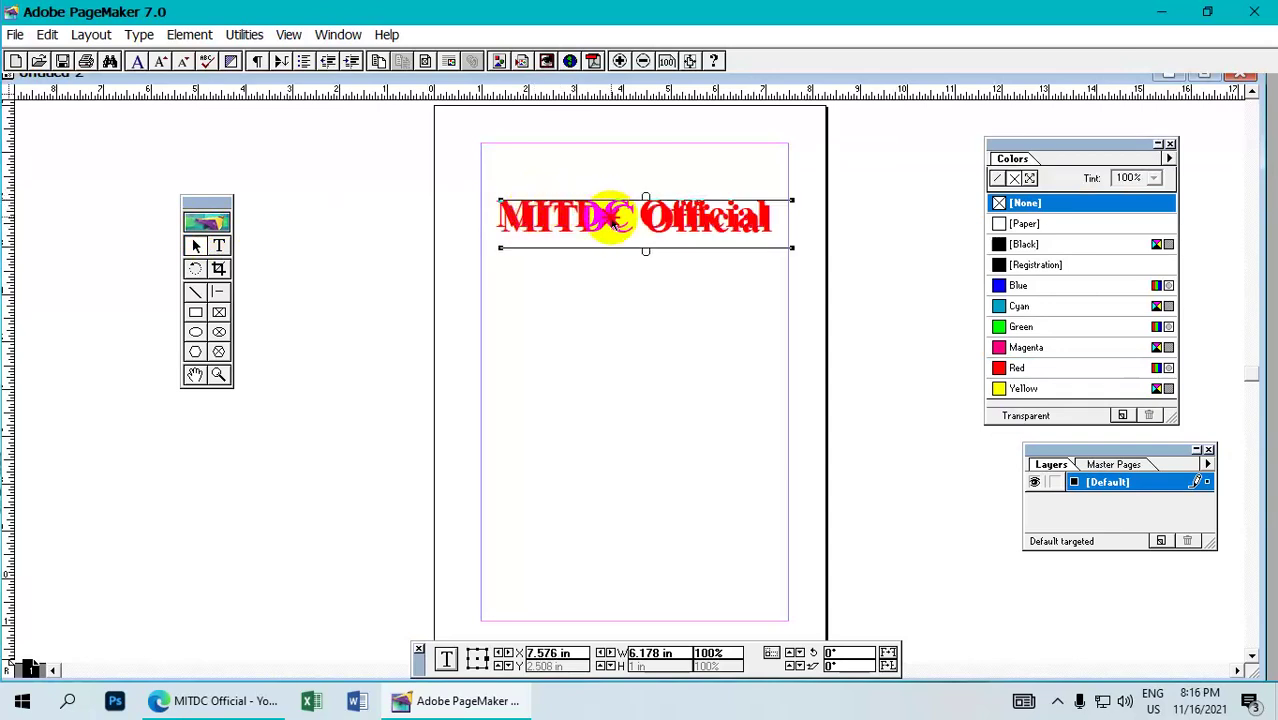
Step: Duplicate MITDC Official below the original and colour the copy blue
mouse_move(606, 218)
left_mouse_down()
mouse_move(603, 258)
mouse_move(556, 335)
left_mouse_up()
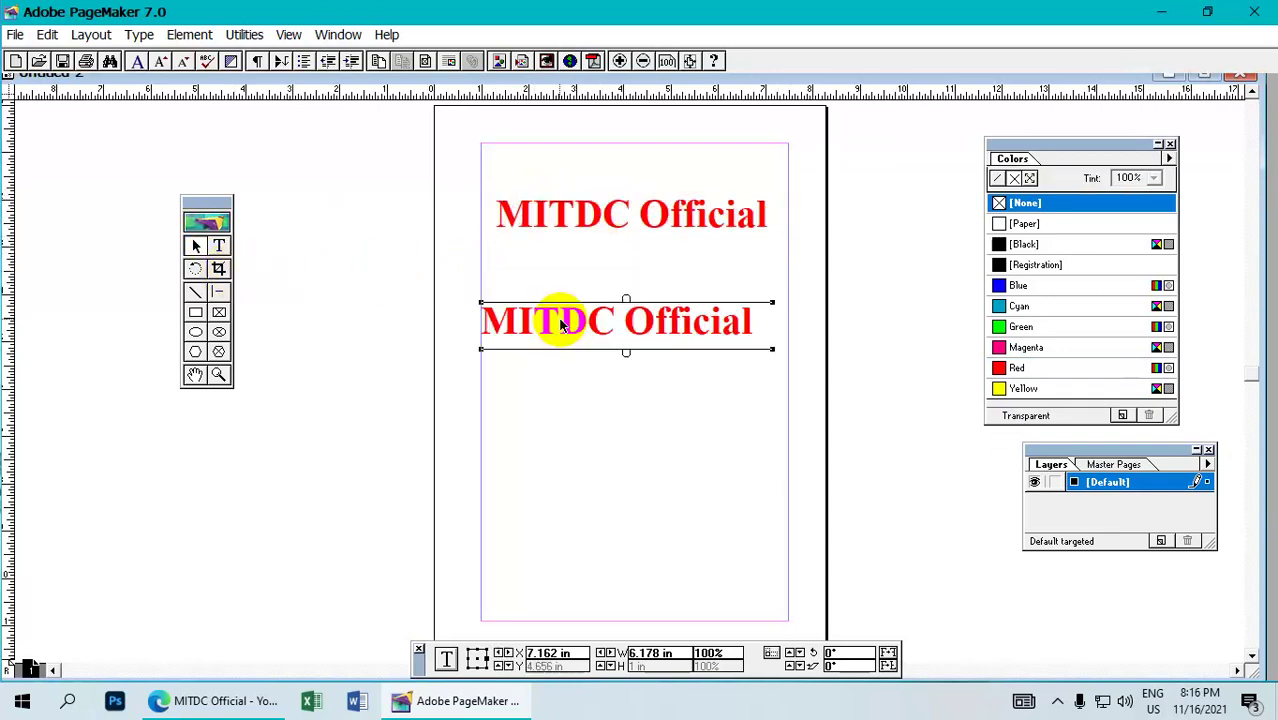
left_click(219, 246)
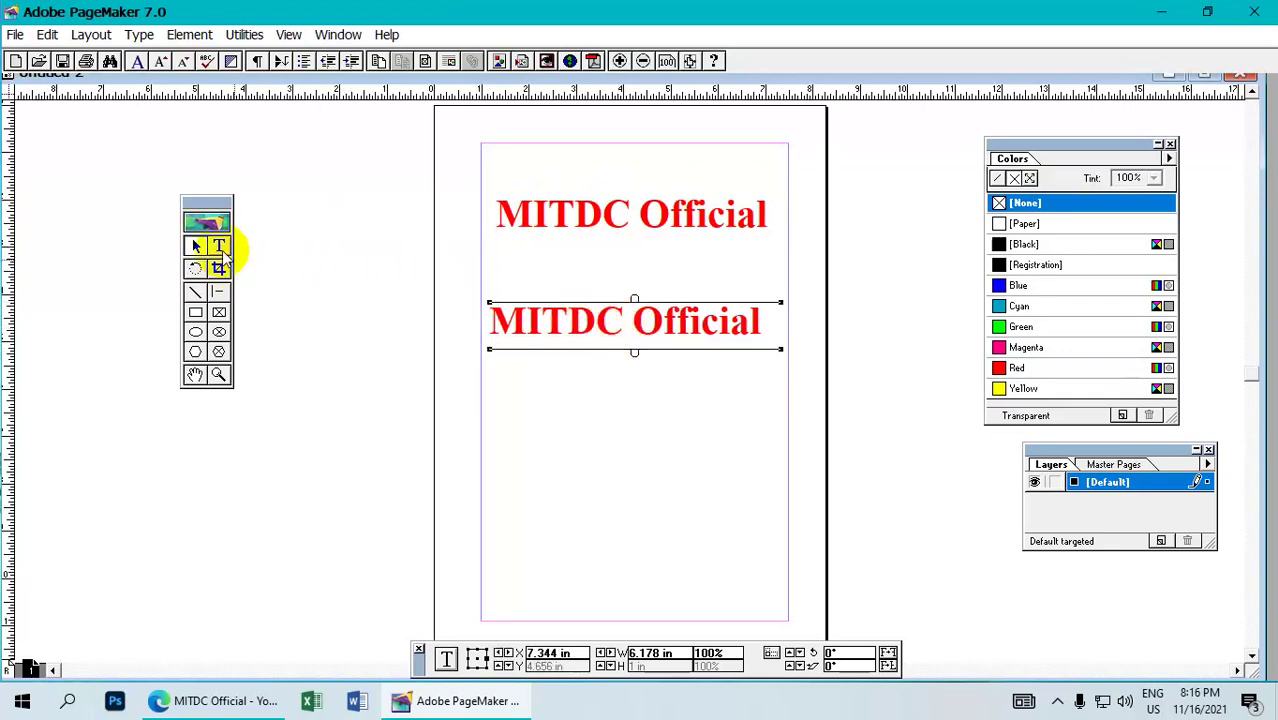
left_click(718, 318)
left_click_drag(760, 327, 491, 321)
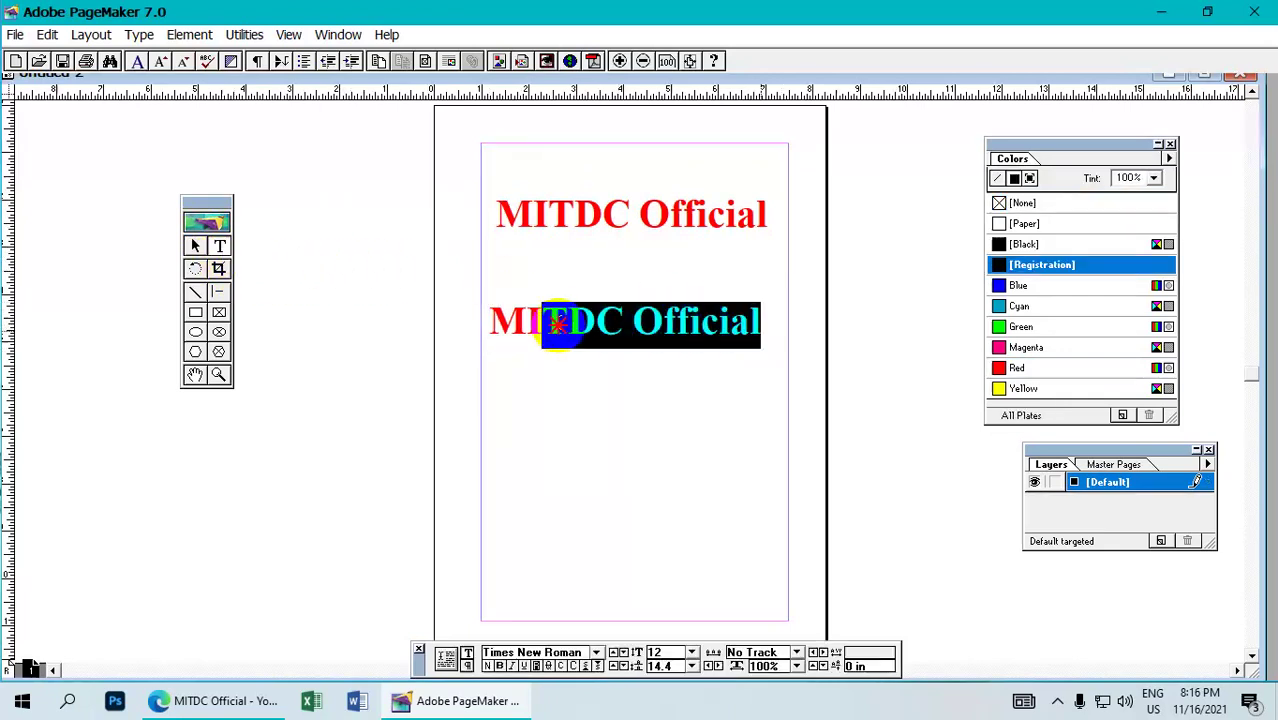
left_click(1041, 287)
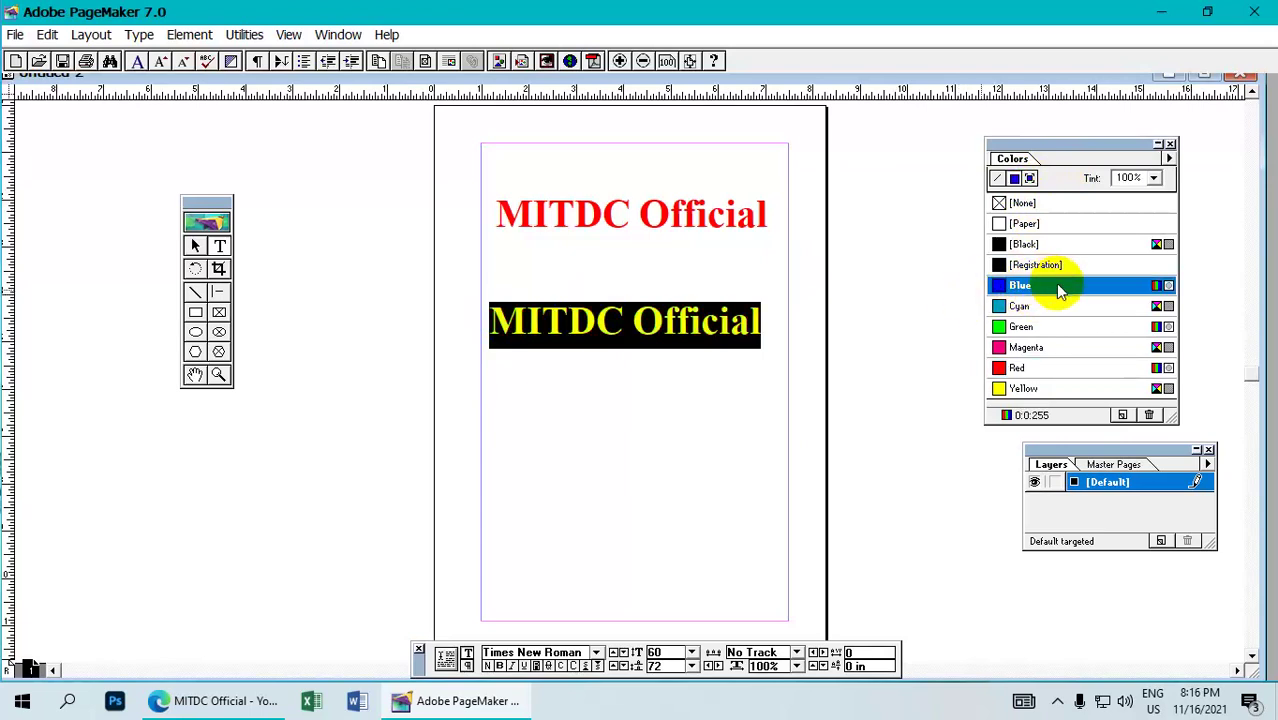
left_click(195, 246)
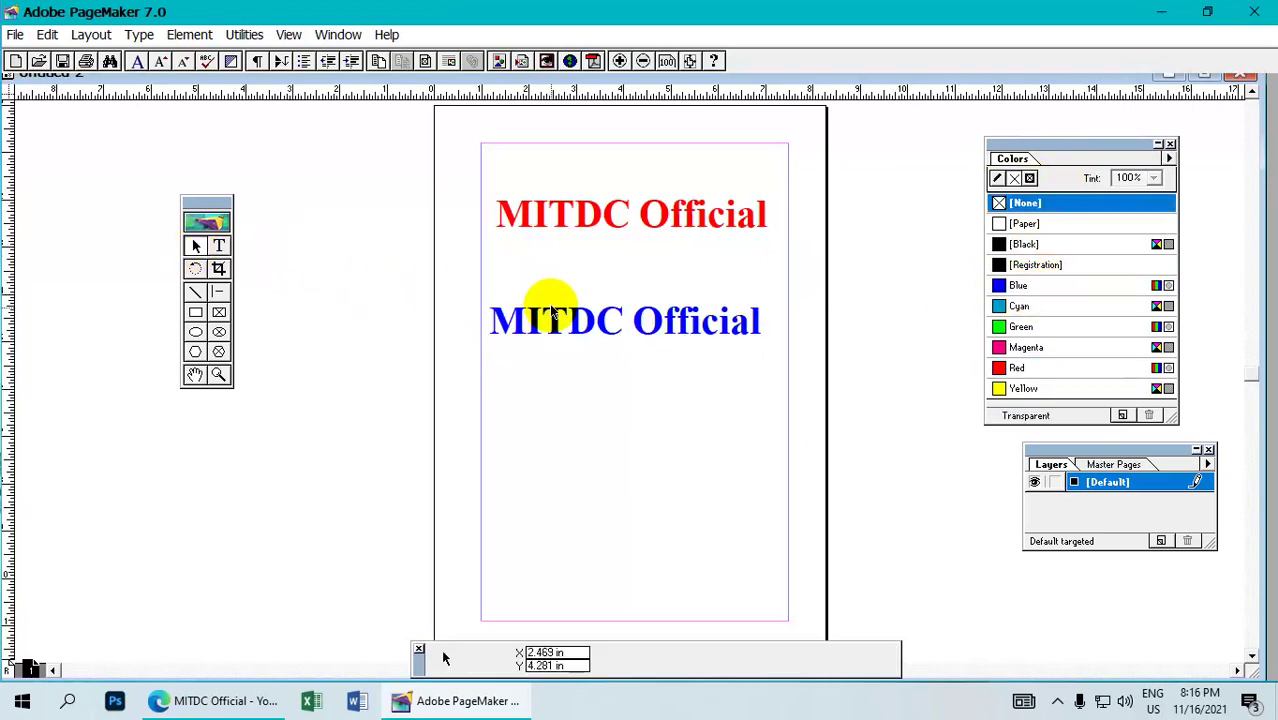
left_click_drag(550, 310, 557, 317)
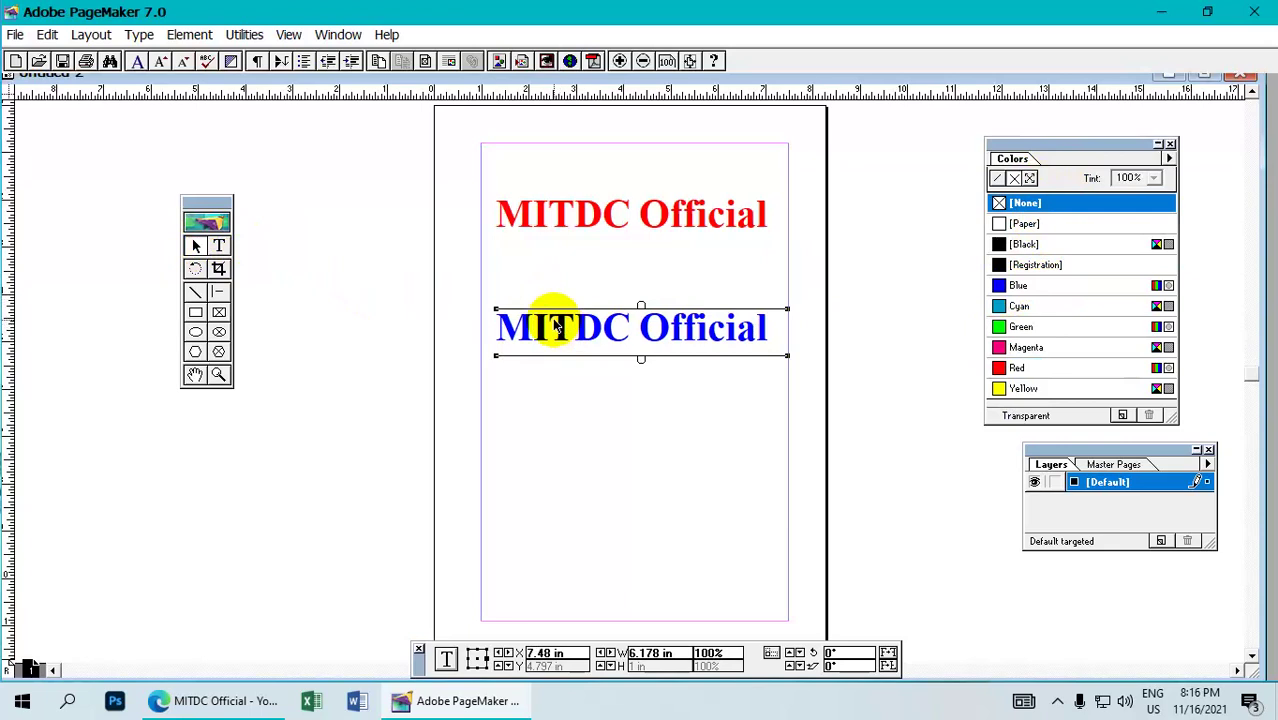
Step: Draw a rectangle spanning the top half of the blue heading
left_click(196, 314)
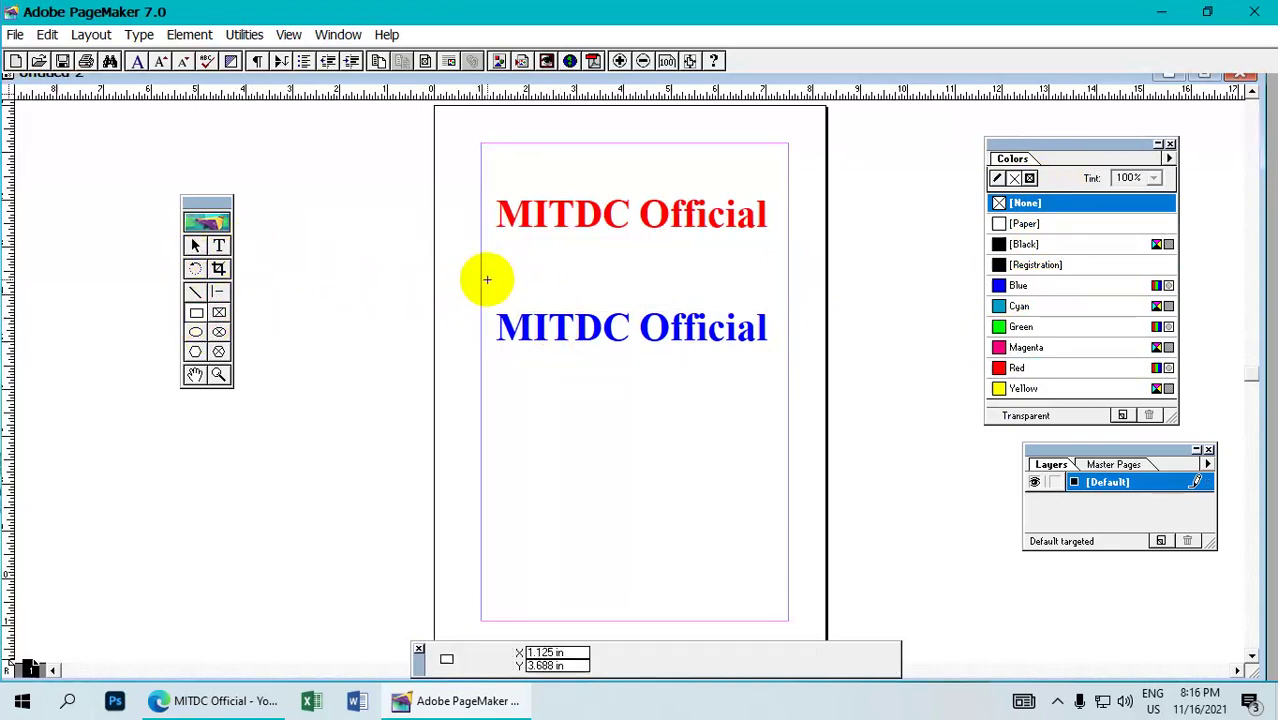
mouse_move(487, 280)
left_mouse_down()
mouse_move(662, 326)
mouse_move(768, 326)
left_mouse_up()
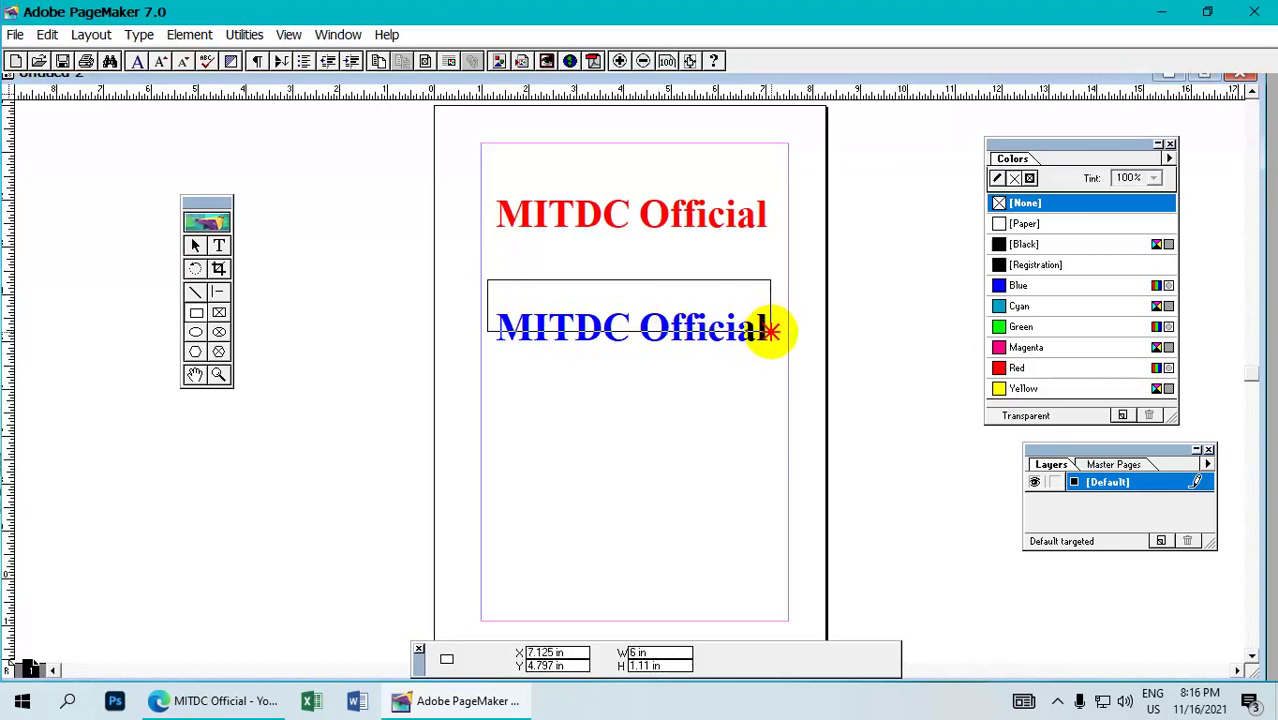
left_click_drag(768, 326, 766, 327)
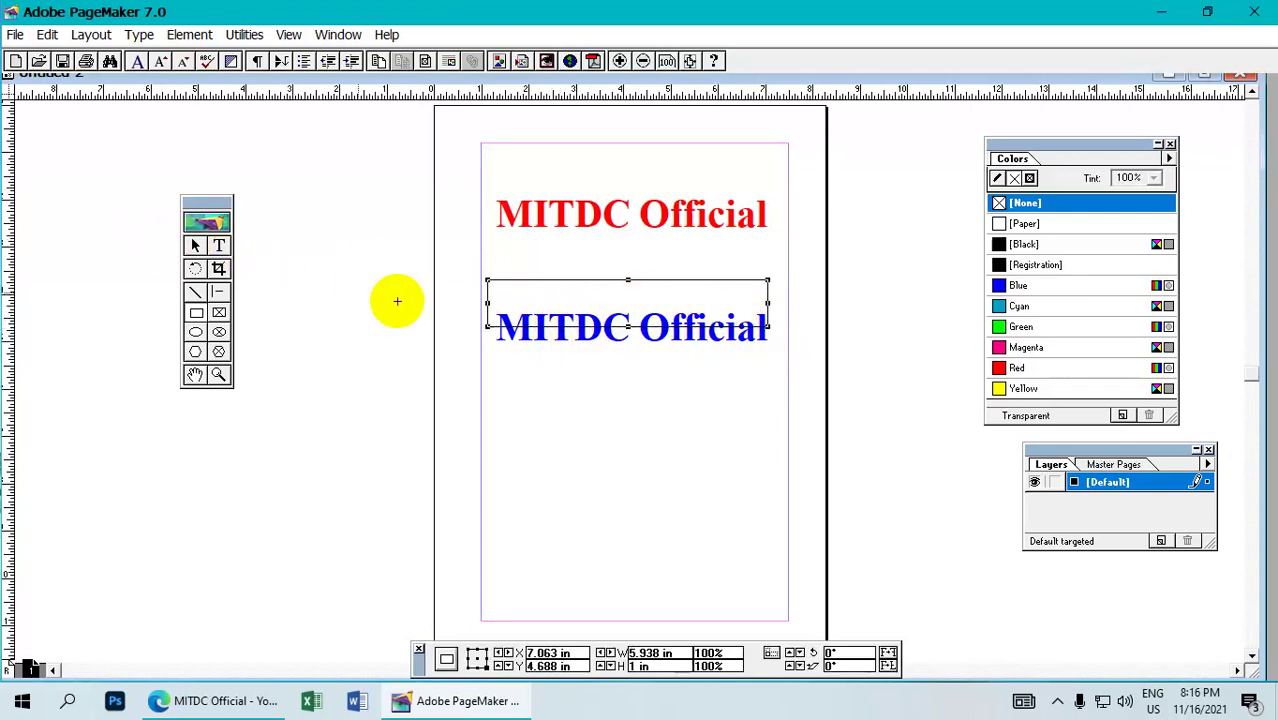
Step: Select the rectangle together with the blue heading in the Element menu
left_click(195, 247)
left_click(565, 325)
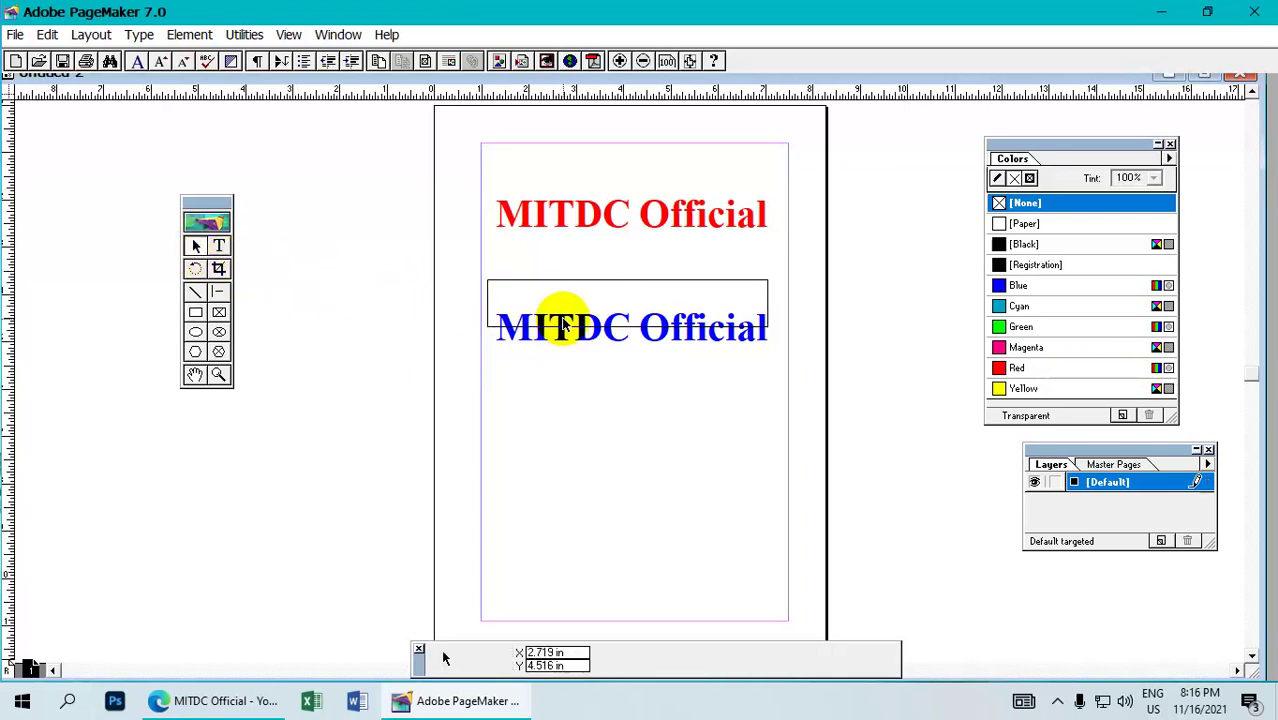
left_click(678, 340, "shift")
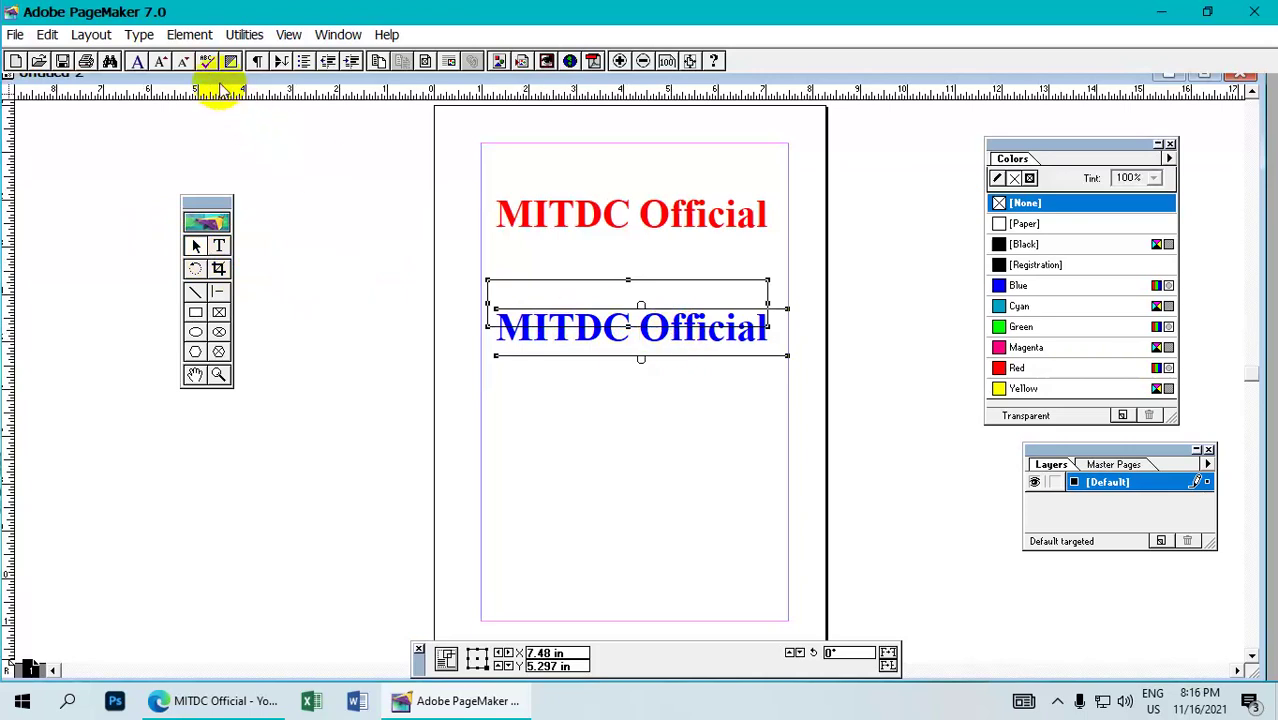
left_click(190, 35)
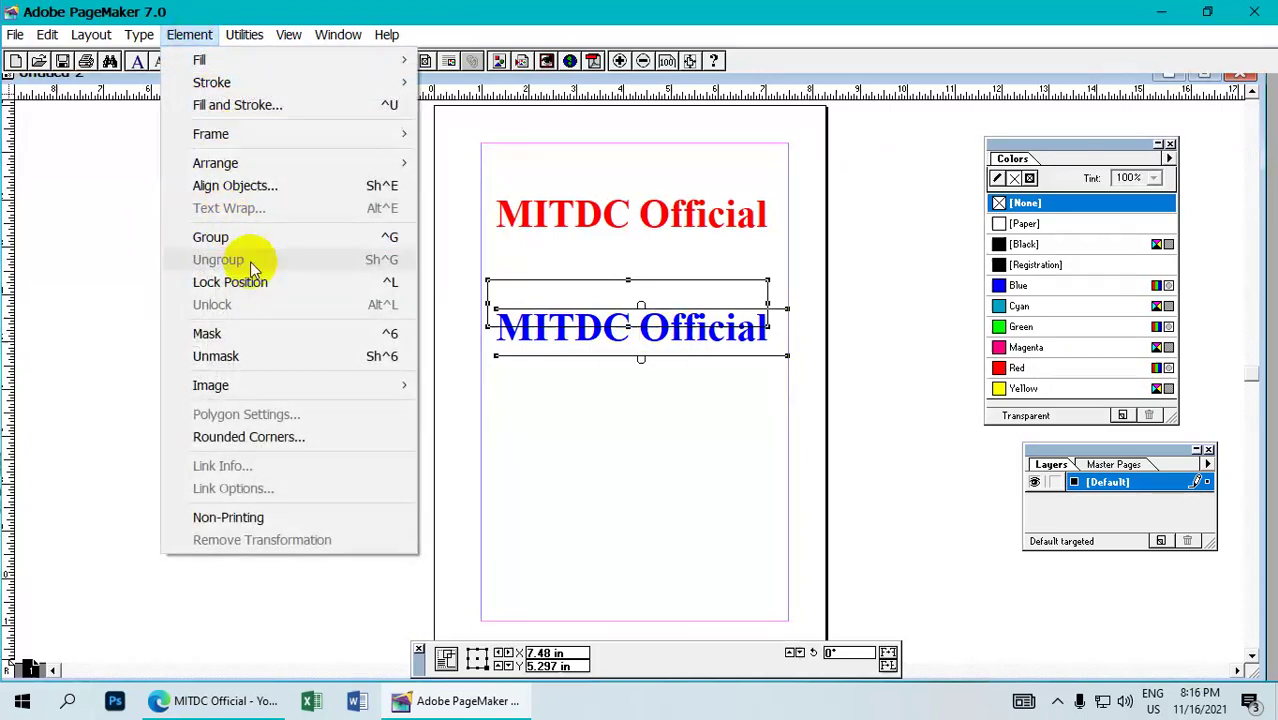
Step: Mask the blue heading with the rectangle via Element > Mask
left_click(282, 334)
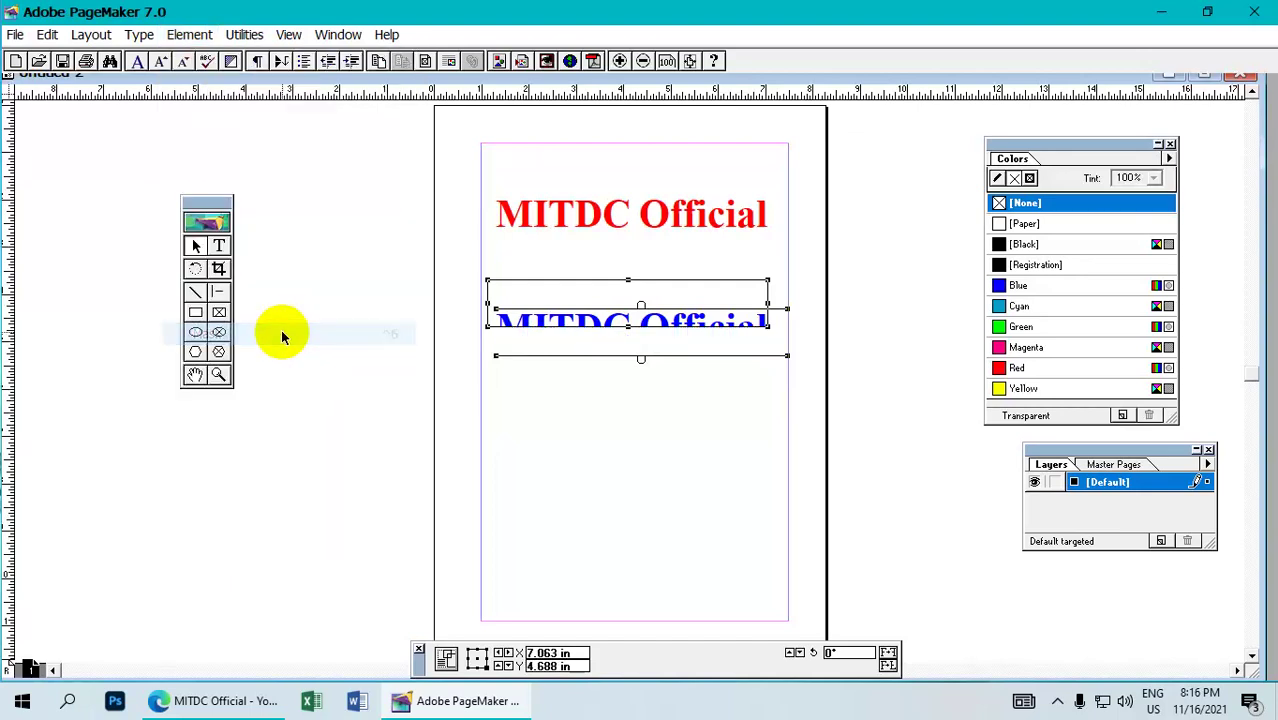
left_click(196, 246)
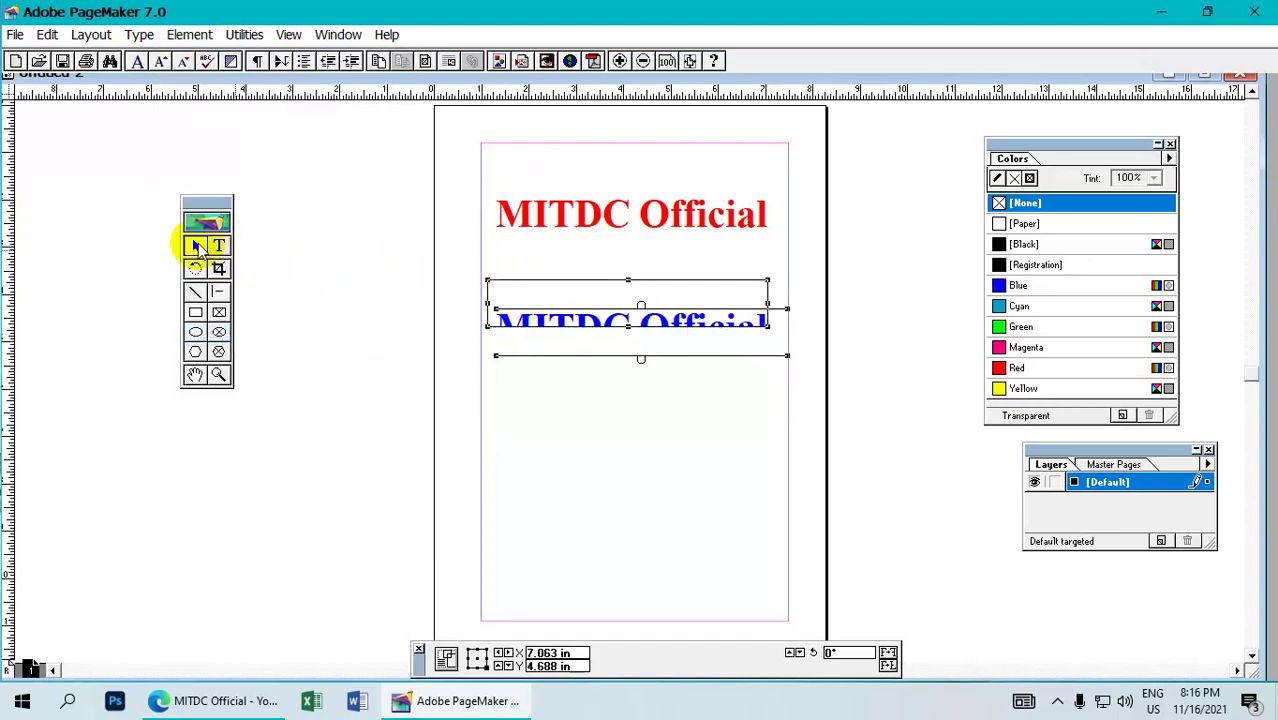
left_click(600, 306)
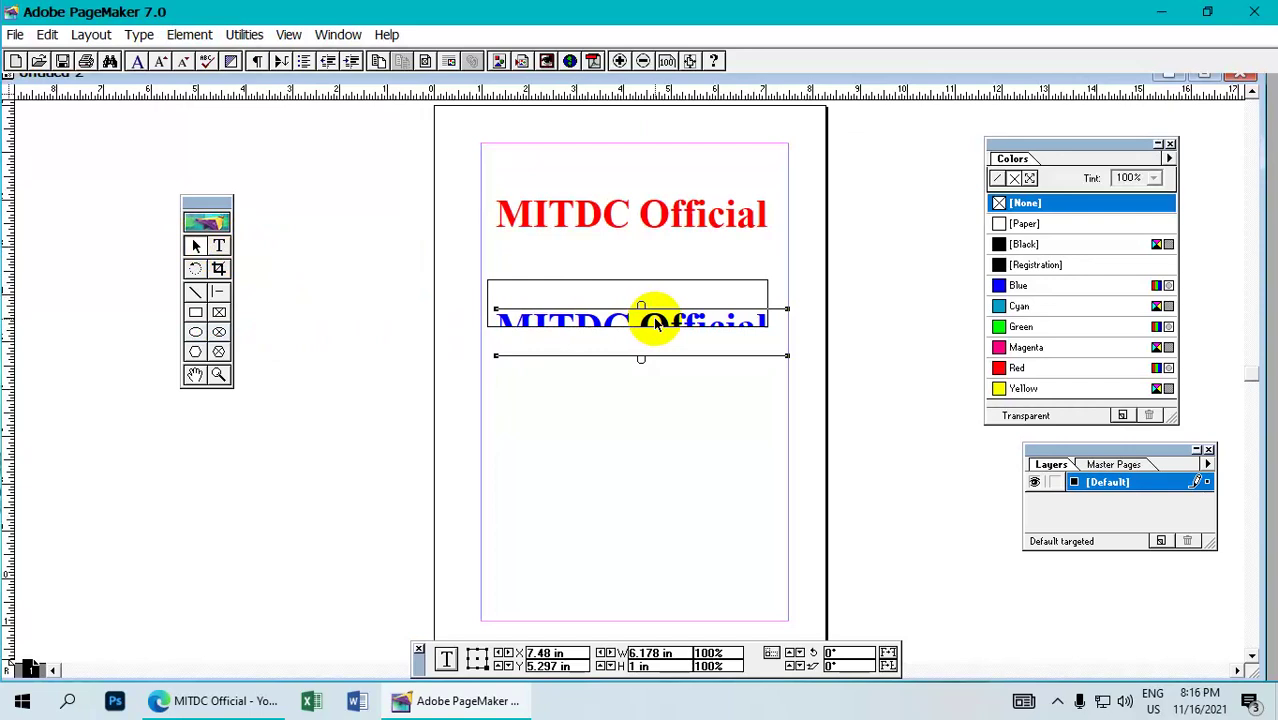
Step: Raise the masked blue text inside the rectangle with seven Up-arrow nudges
key("Up")
key("Up")
key("Up")
key("Up")
key("Up")
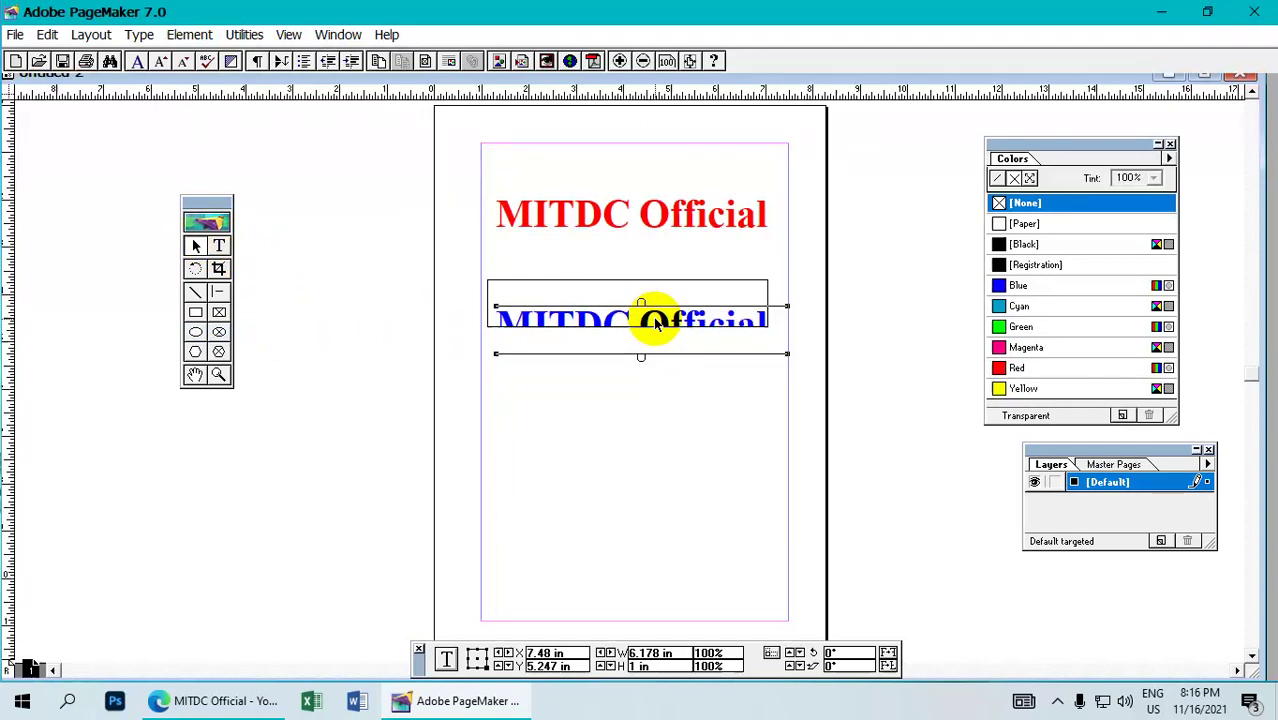
key("Up")
key("Up")
key("Up")
key("Up")
key("Up")
key("Up")
key("Up")
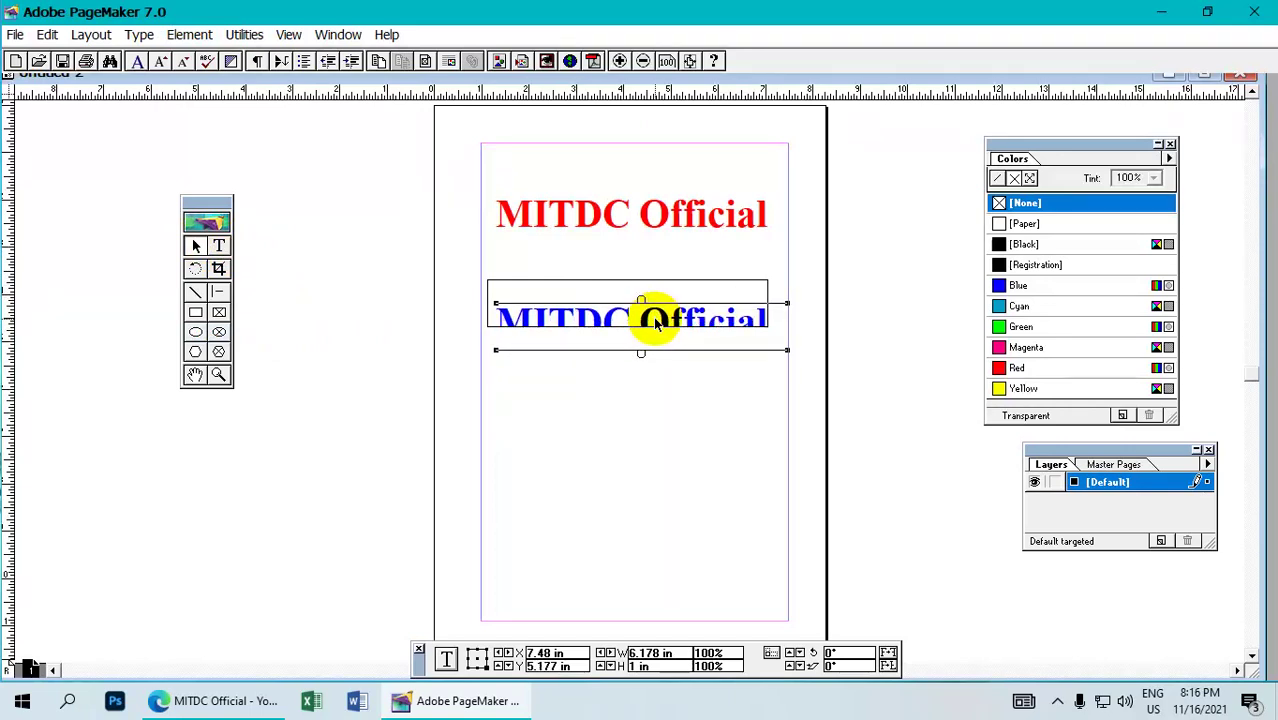
key("Up")
key("Up")
key("Up")
key("Up")
key("Up")
key("Up")
key("Up")
key("Up")
key("Up")
key("Up")
key("Up")
key("Up")
key("Up")
key("Up")
key("Up")
key("Up")
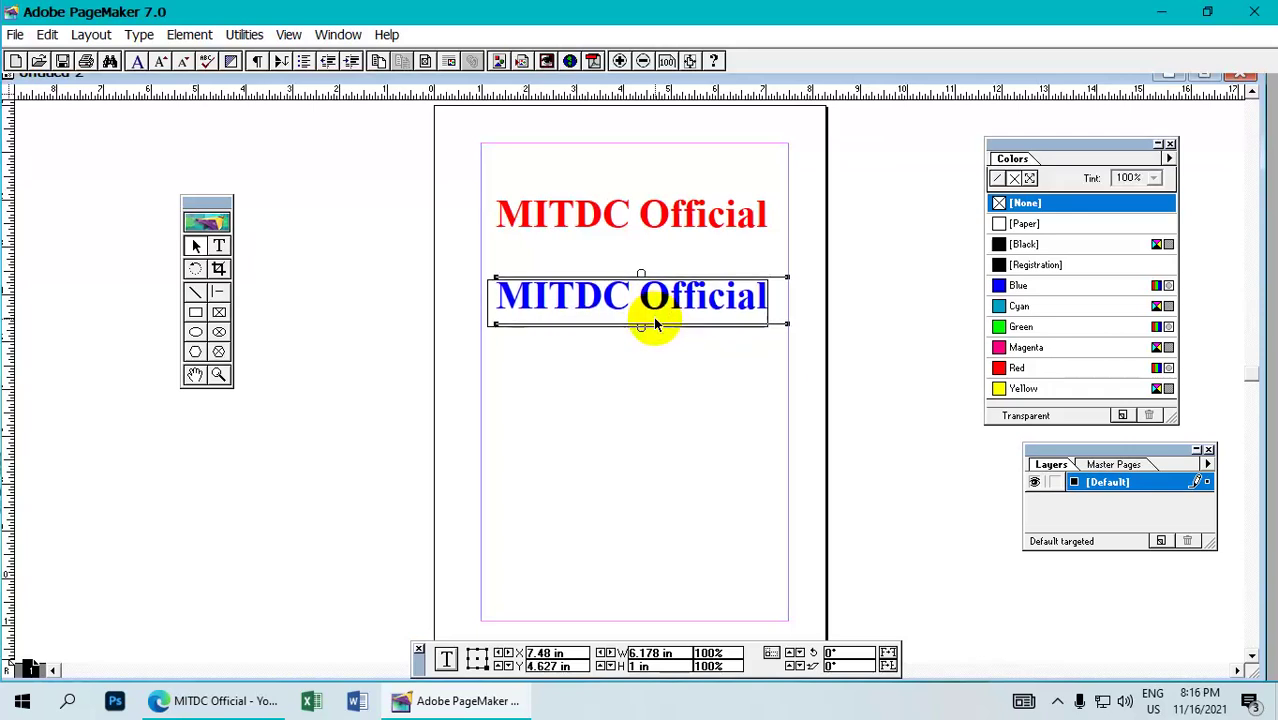
key("Up")
key("Up")
key("Up")
key("Up")
key("Up")
key("Up")
key("Up")
key("Up")
key("Up")
key("Up")
key("Up")
key("Up")
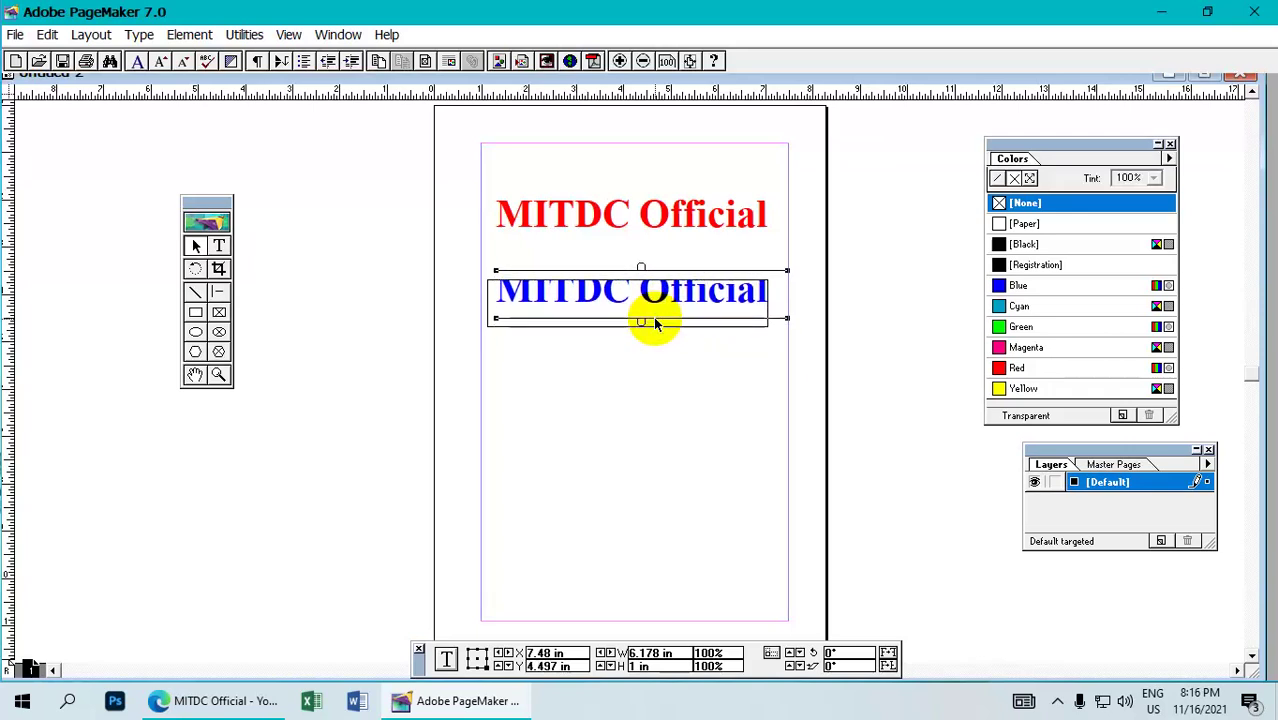
key("Up")
key("Up")
key("Up")
key("Up")
key("Up")
key("Up")
key("Up")
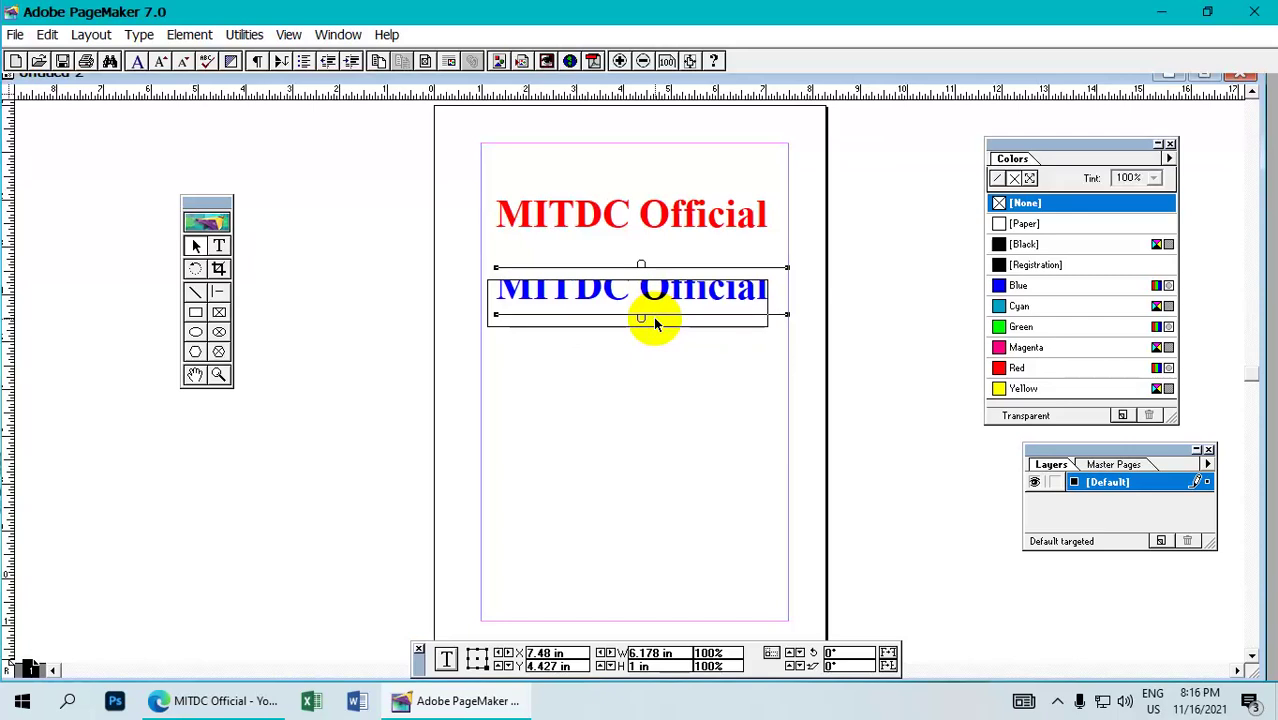
key("Up")
key("Up")
key("Up")
key("Up")
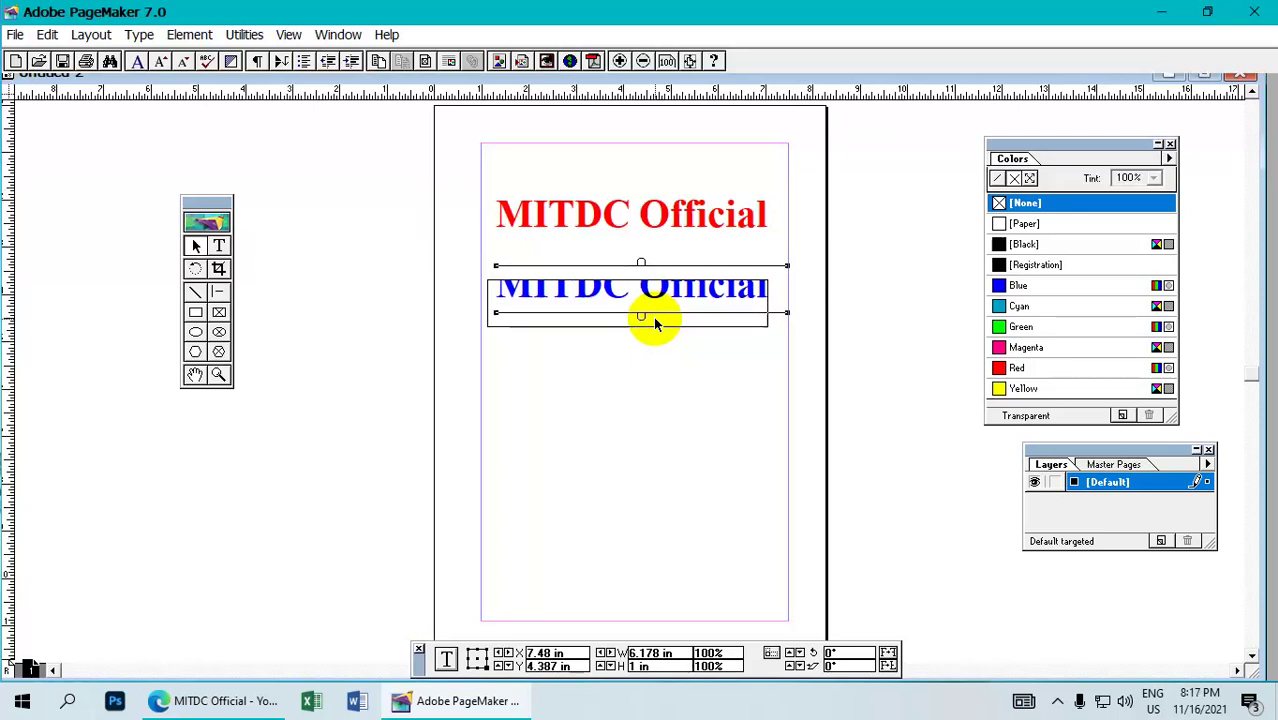
key("Up")
key("Up")
key("Up")
key("Up")
key("Up")
key("Up")
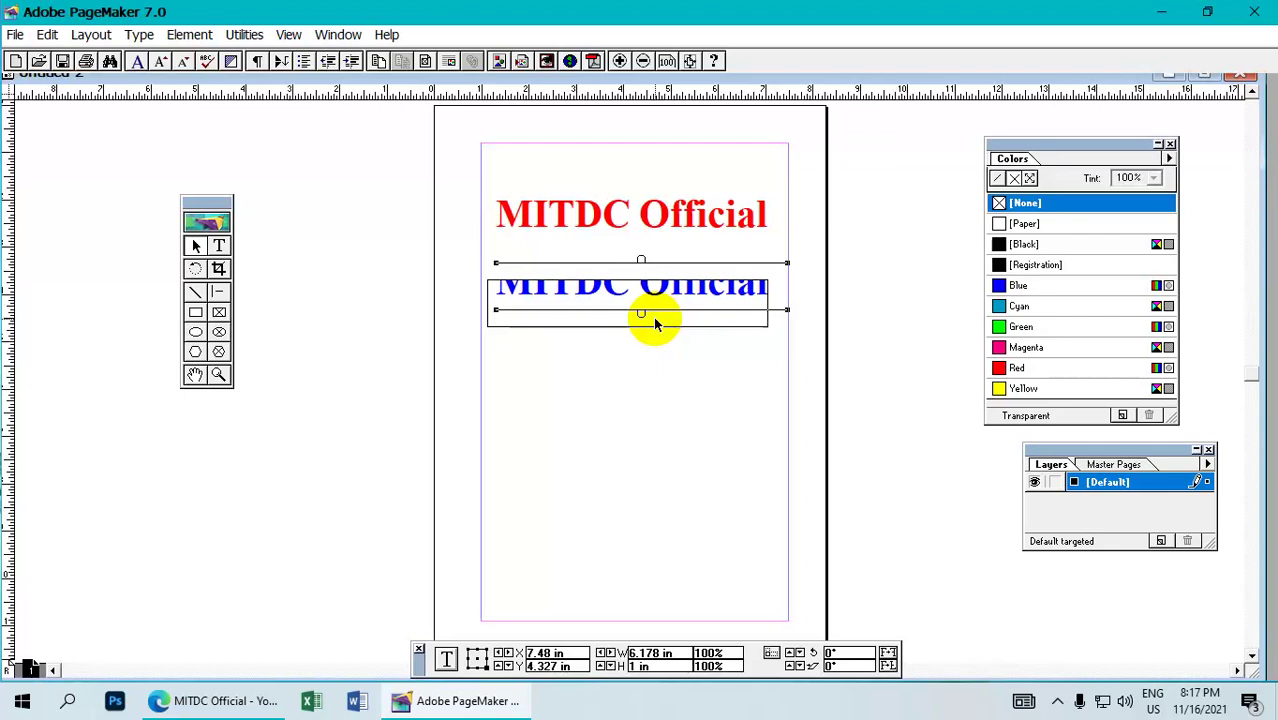
Step: Group the blue text and its masking rectangle with Element > Group
left_click(197, 248)
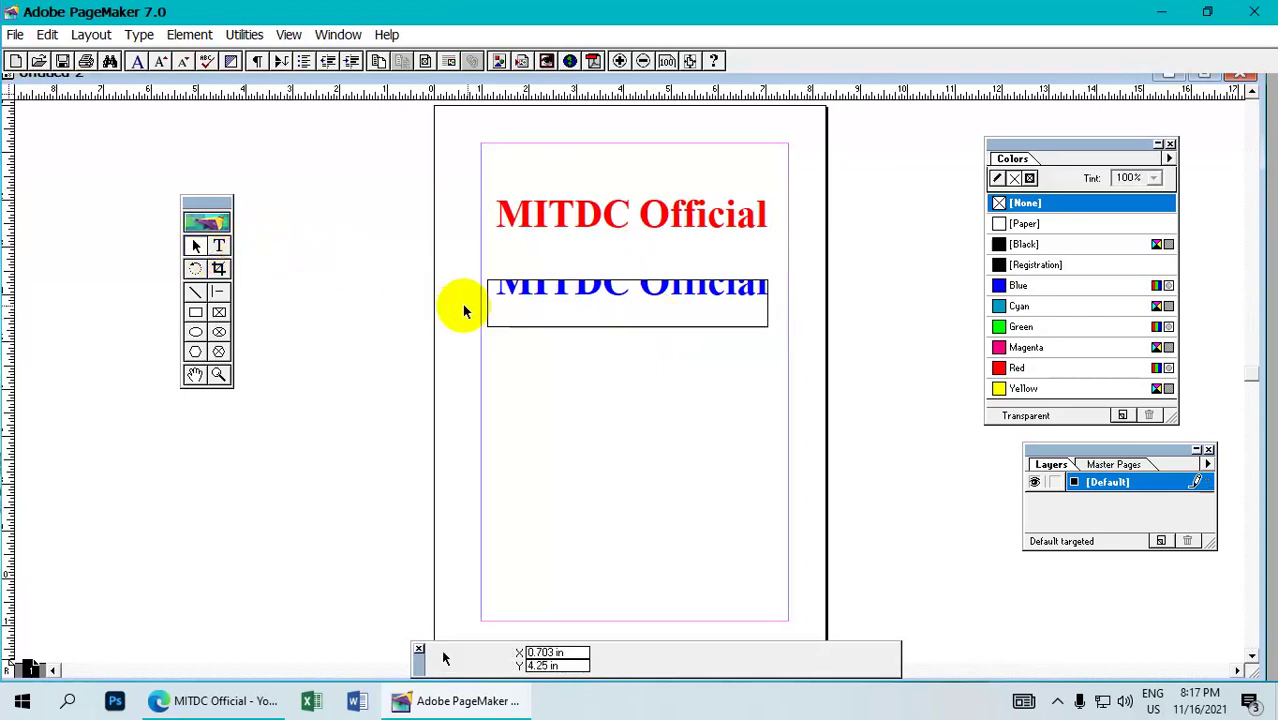
left_click(570, 286)
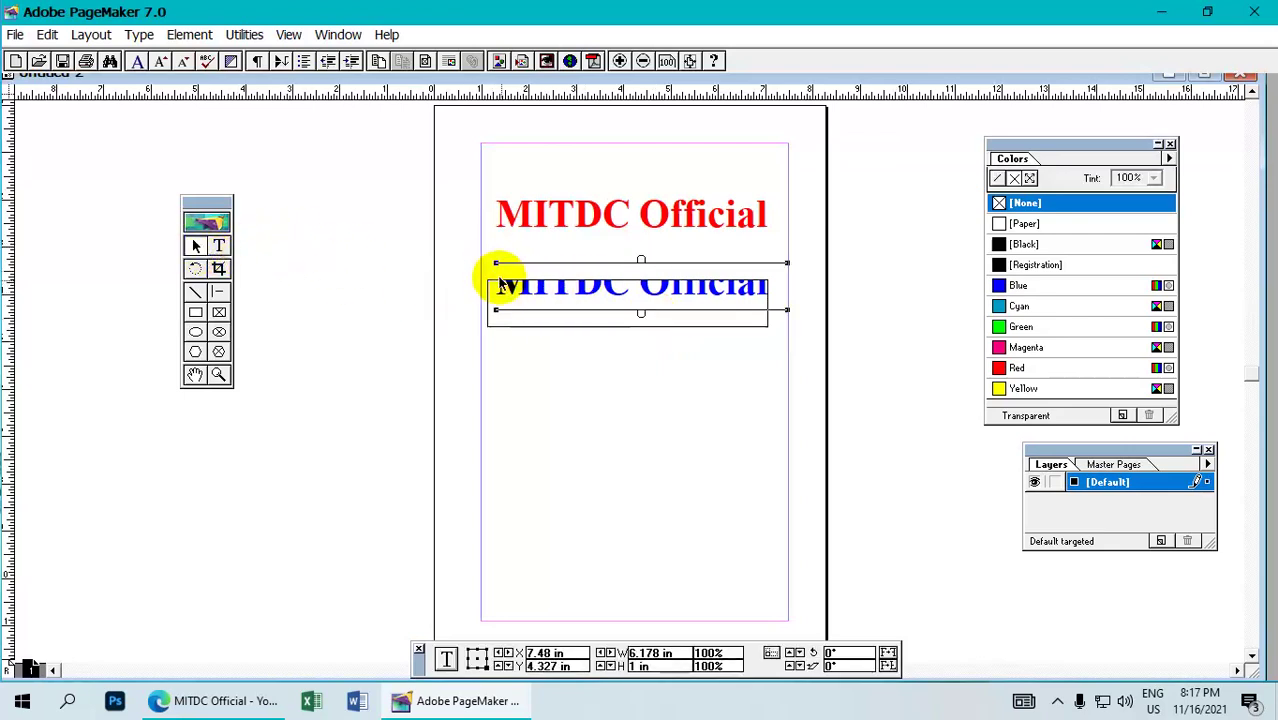
left_click(522, 332)
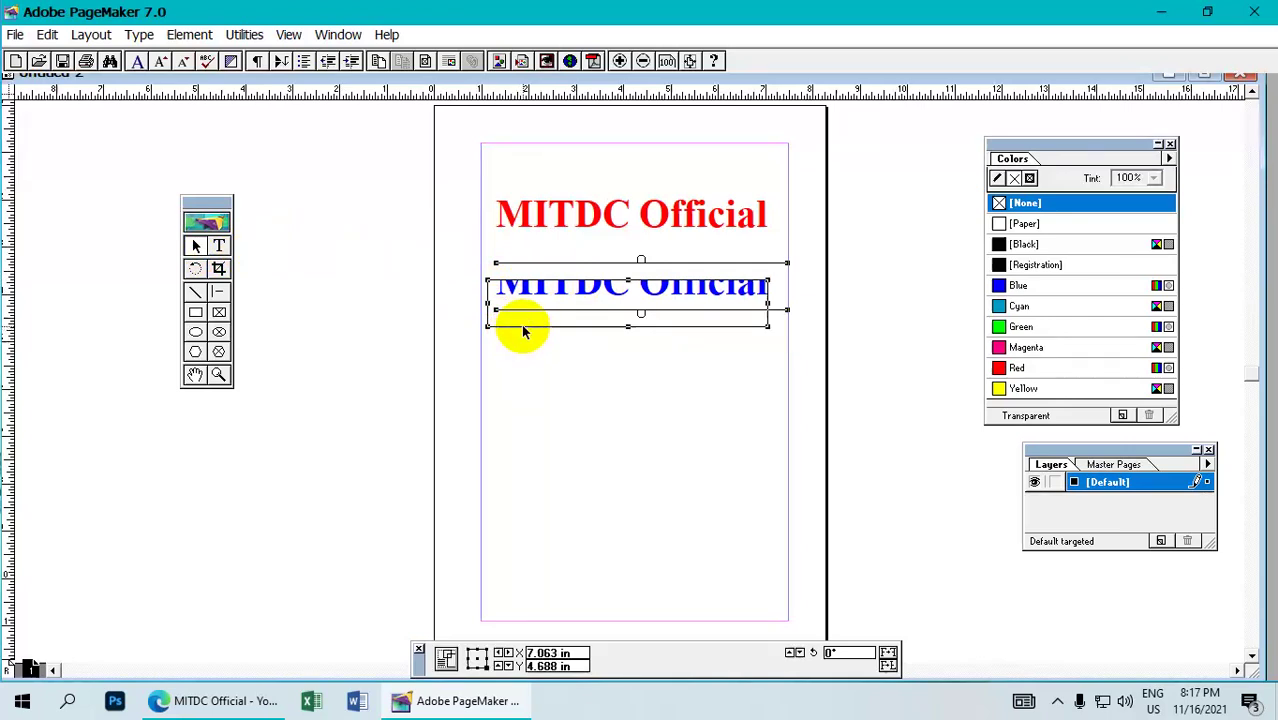
left_click(190, 34)
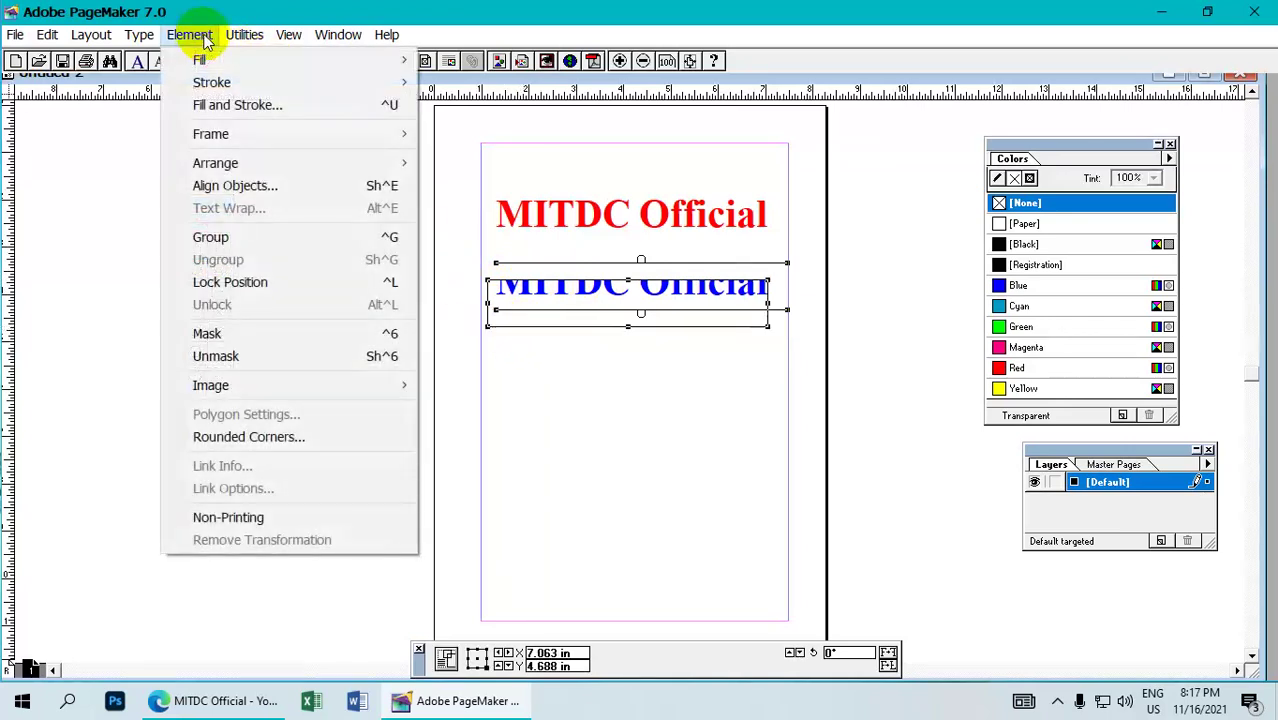
left_click(239, 237)
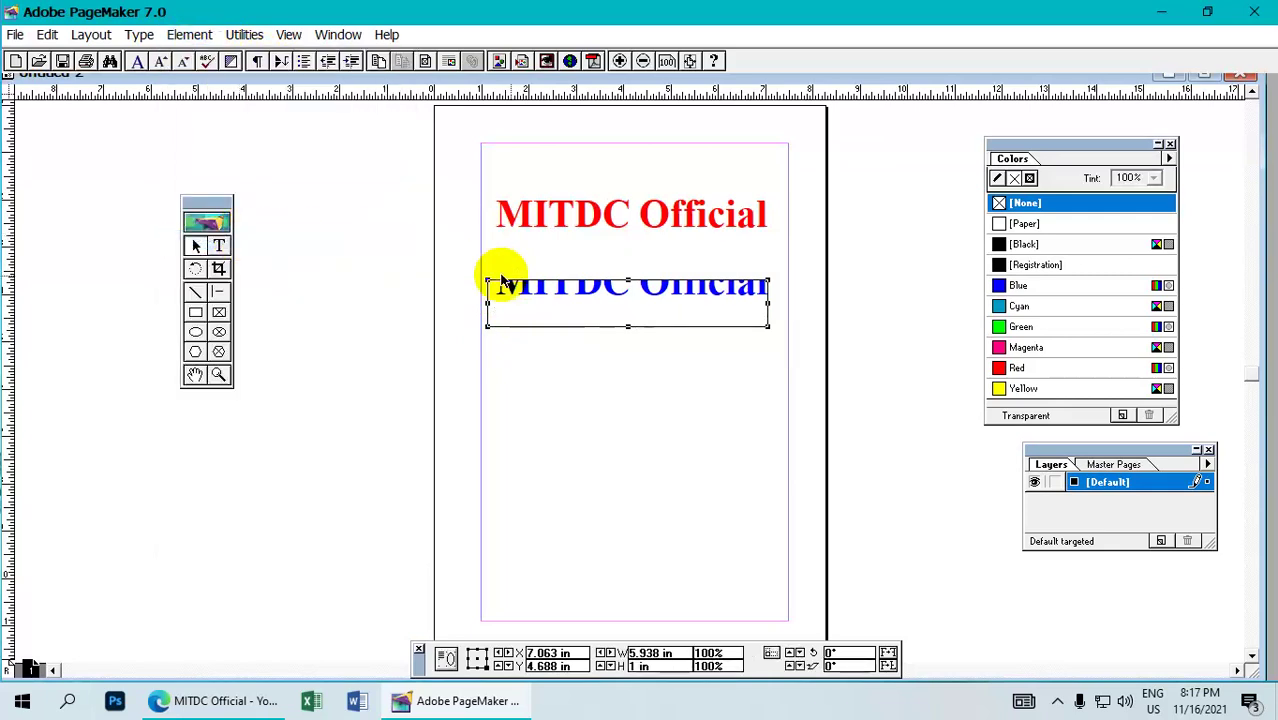
Step: Move the blue group onto the red title and align it with arrow nudges
left_click_drag(600, 287, 598, 226)
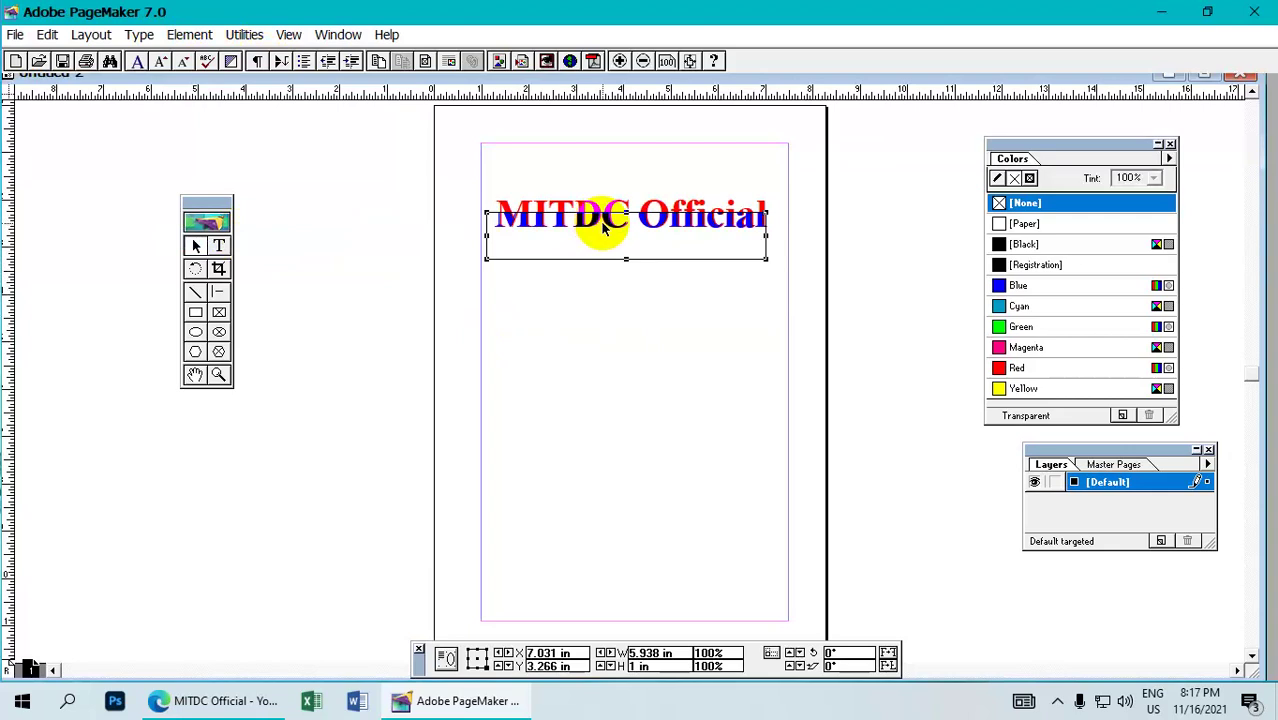
key("Right")
key("Right")
key("Right")
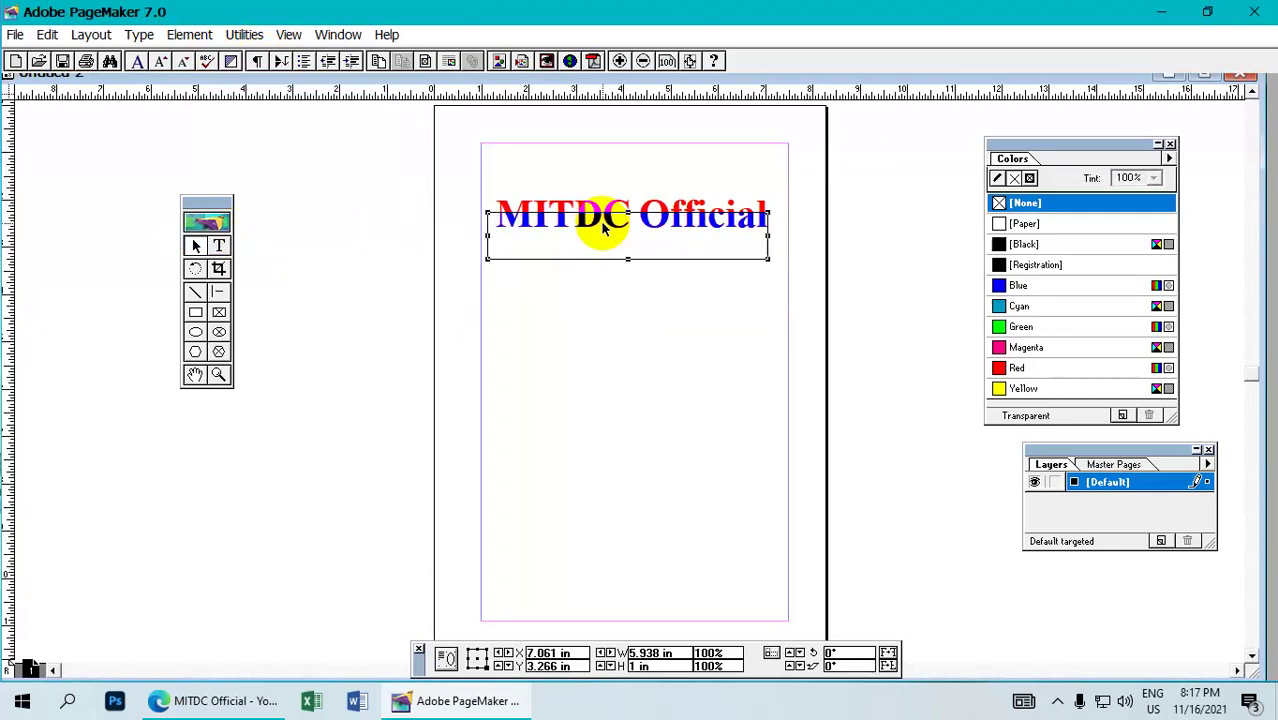
key("Left")
key("Right")
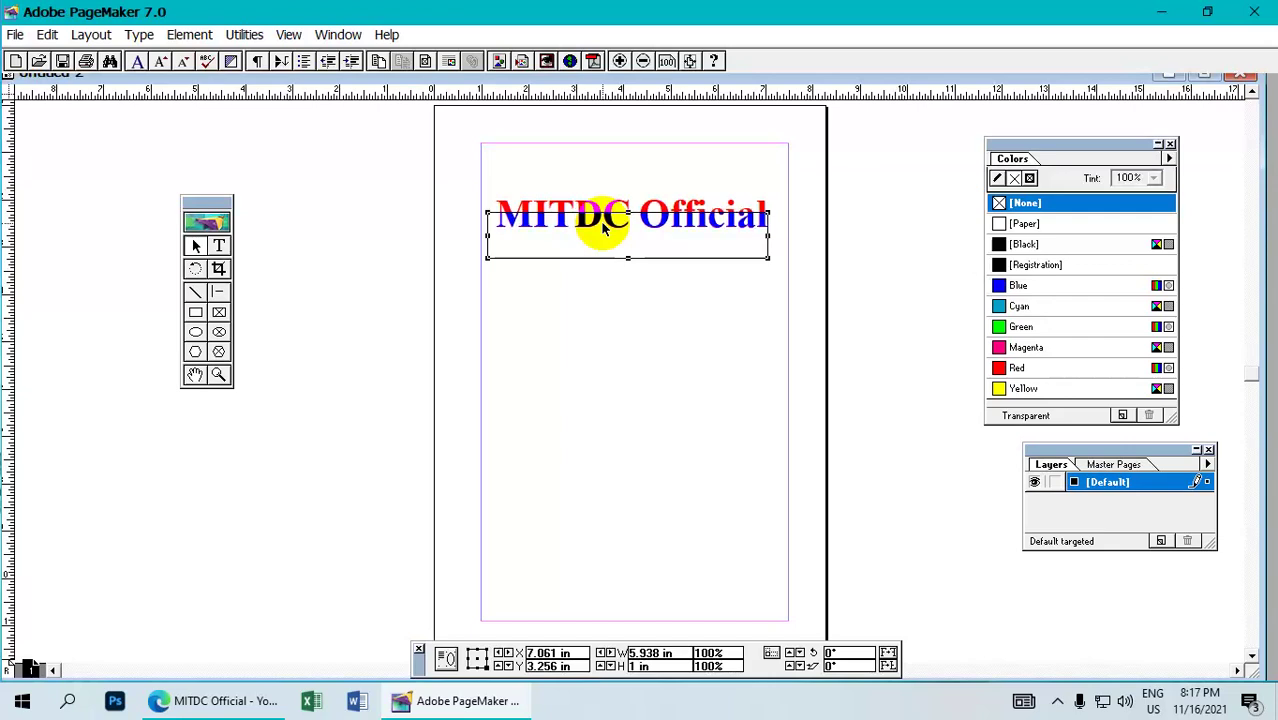
left_click(800, 225)
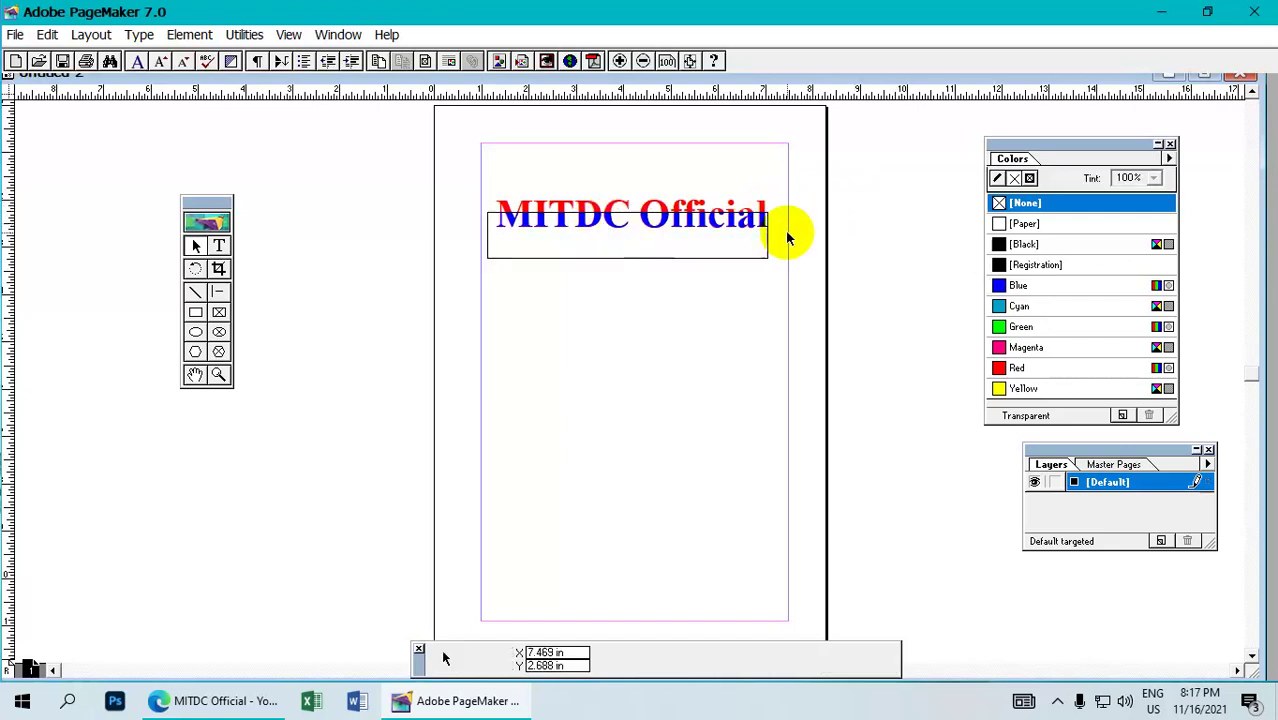
Step: Set the grouped heading's stroke to [None] to remove the rectangle border
left_click(636, 258)
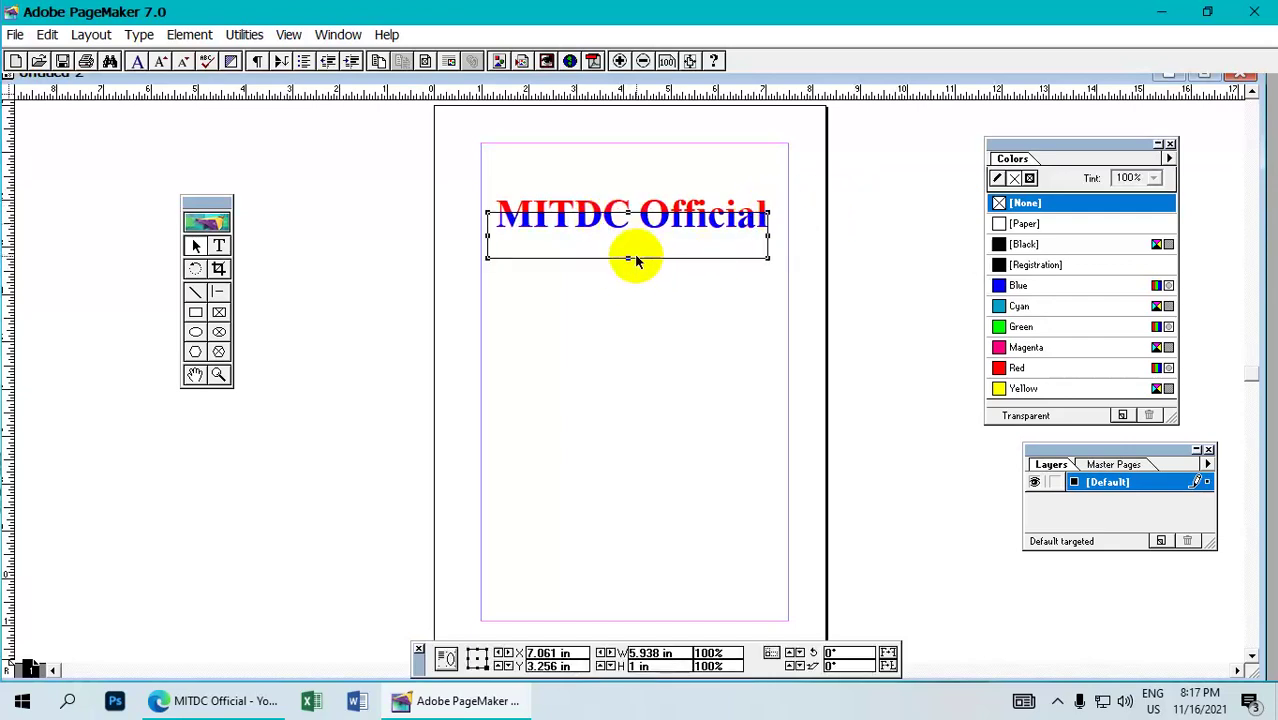
left_click(996, 178)
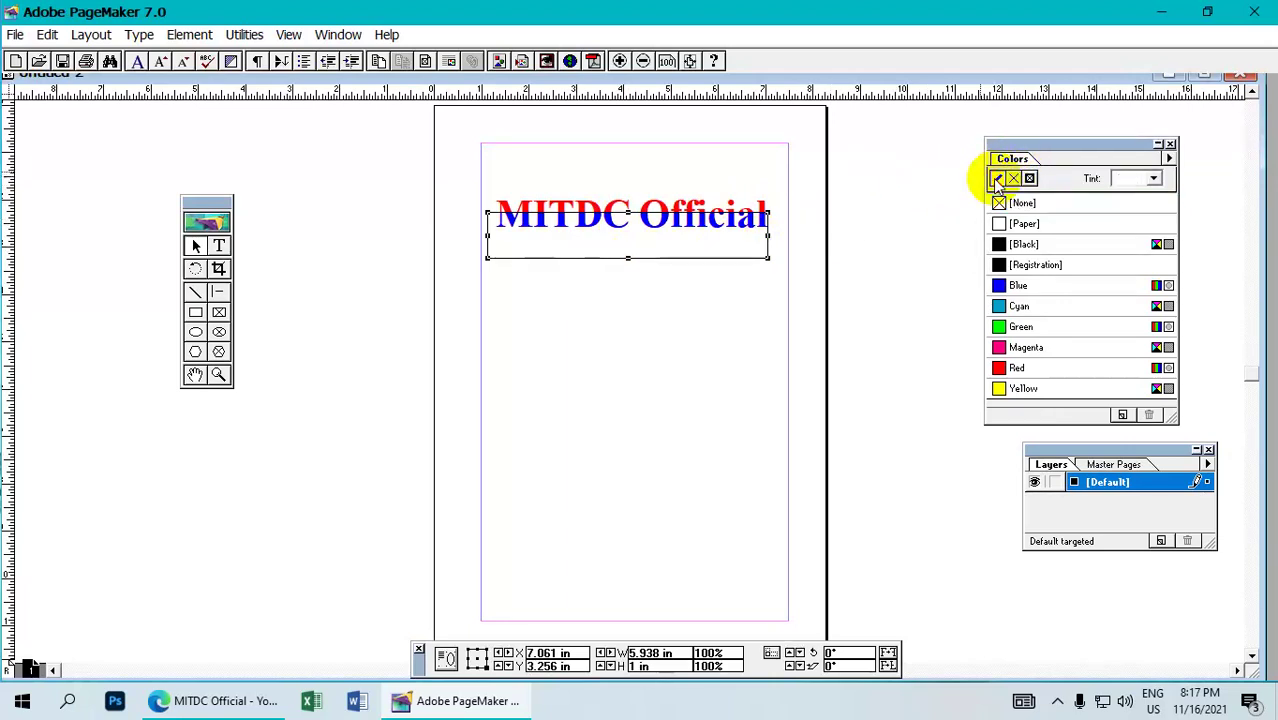
left_click(1026, 204)
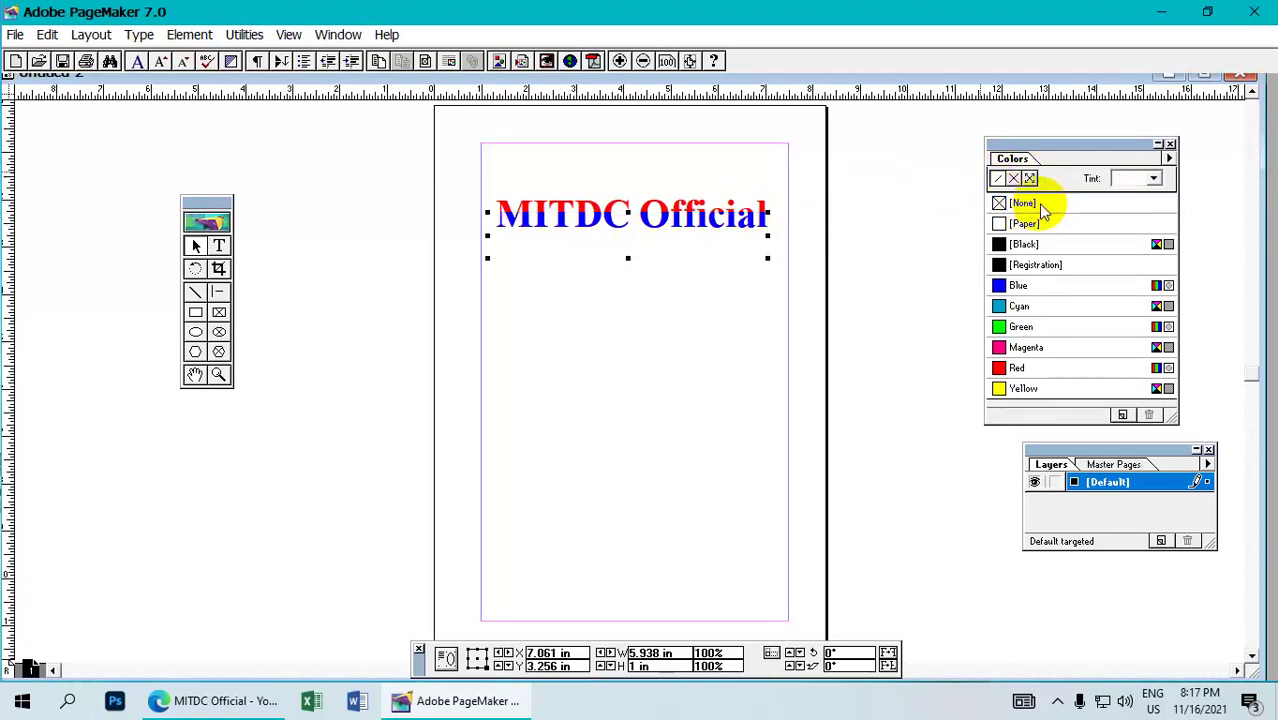
left_click(850, 212)
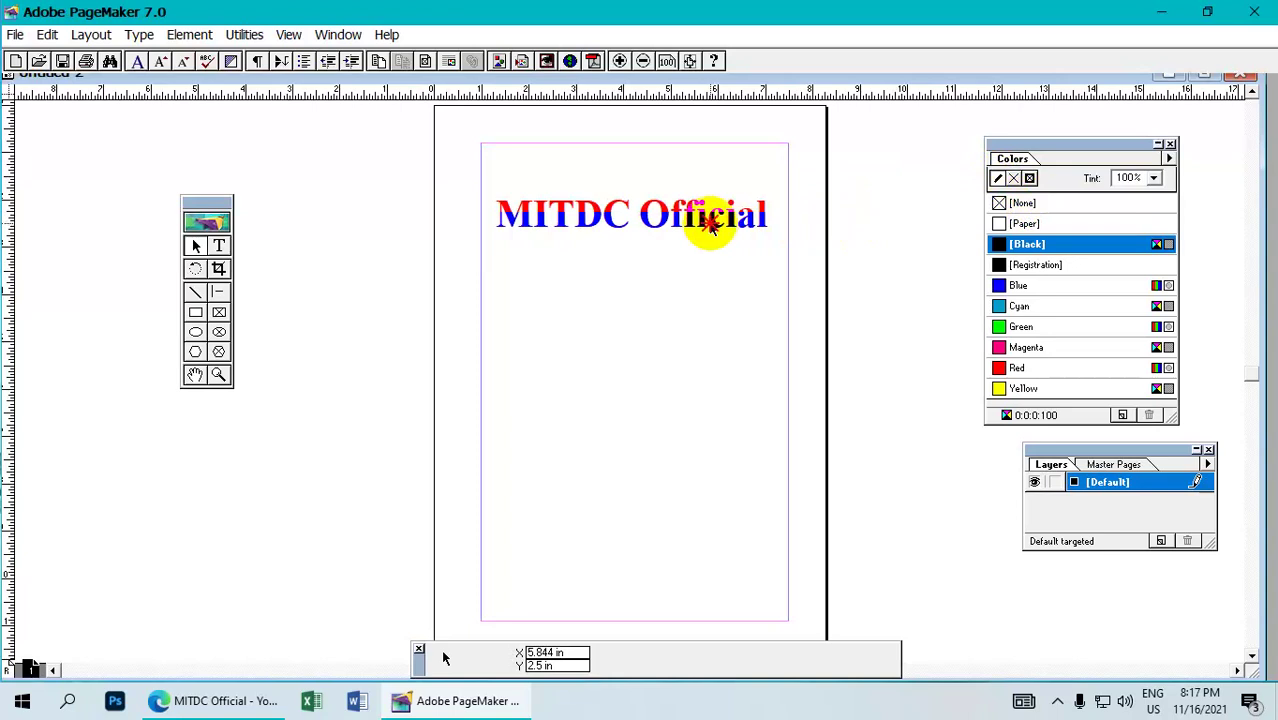
Step: Realign the heading with left and right arrow nudges, then deselect it
left_click(710, 224)
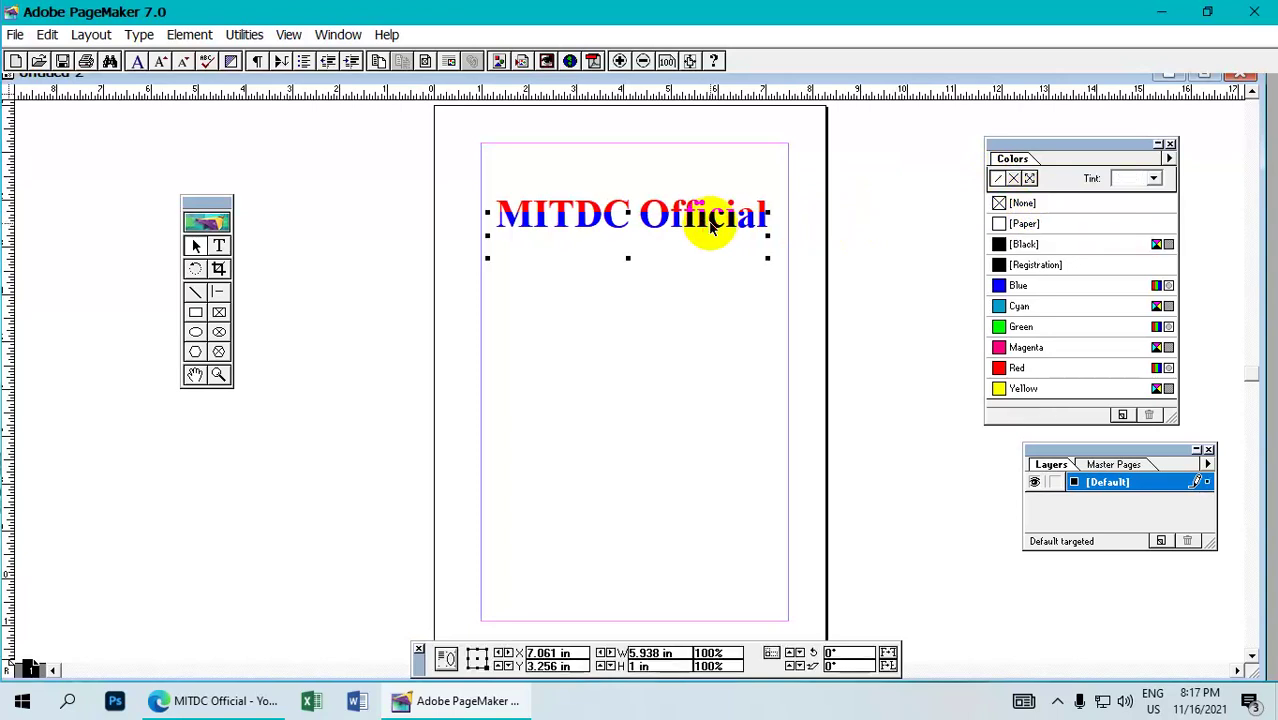
left_click(710, 226)
left_click(710, 226)
left_click(870, 196)
left_click(742, 228)
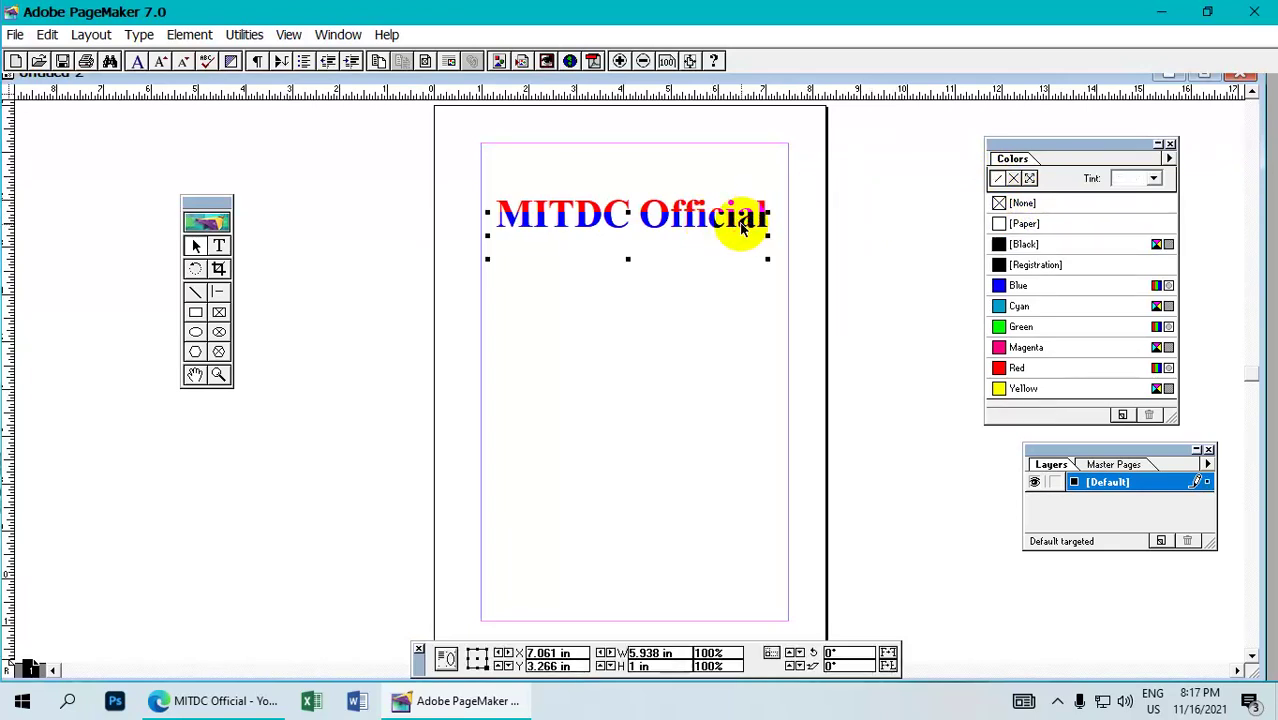
key("Left")
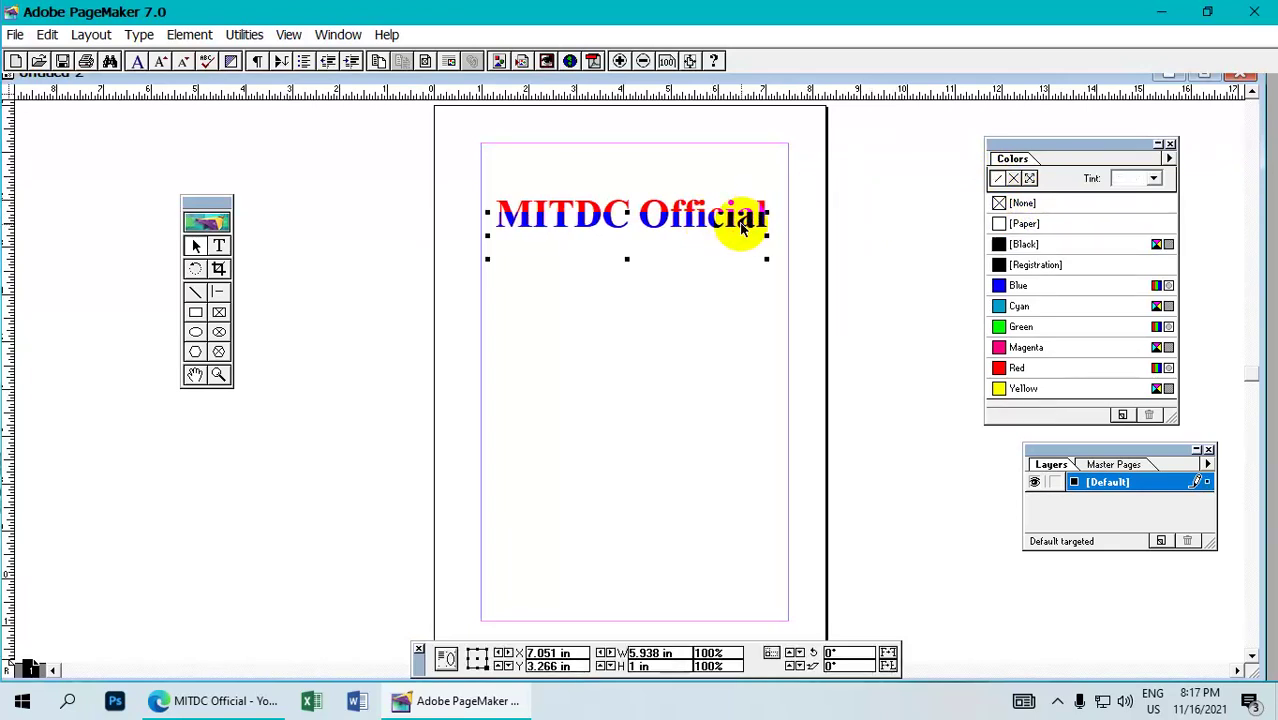
key("Right")
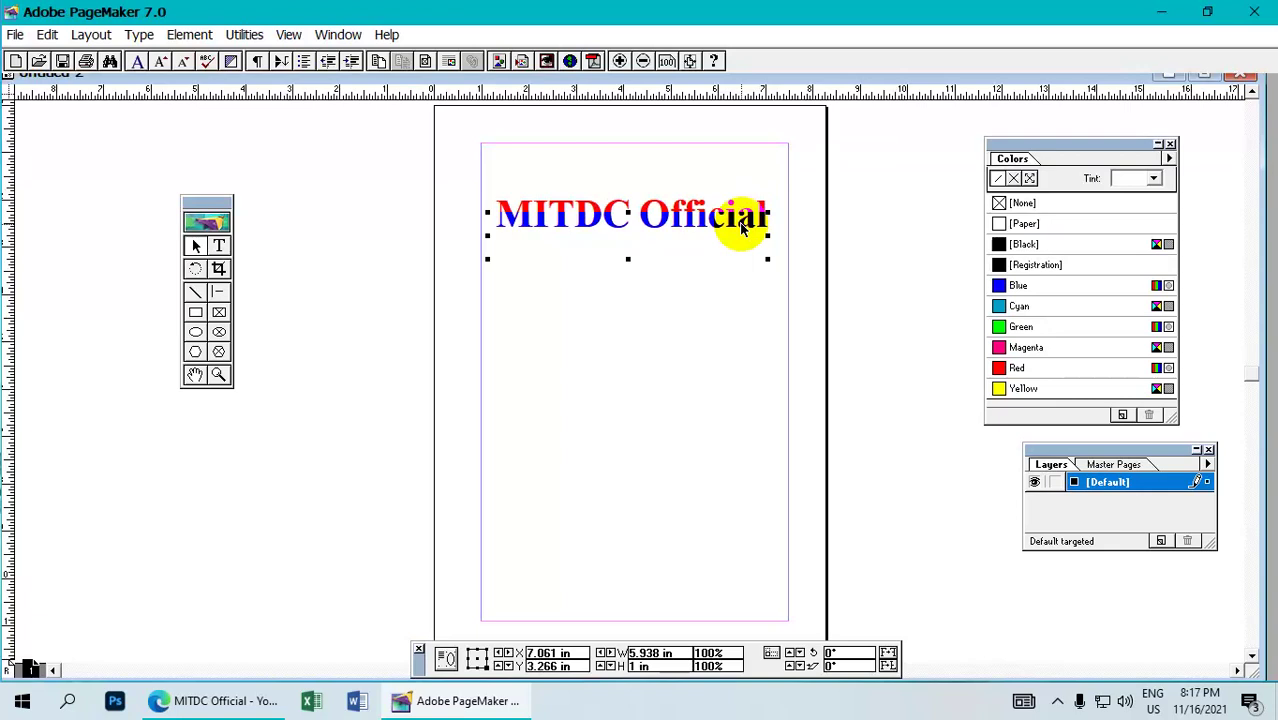
key("Left")
key("Right")
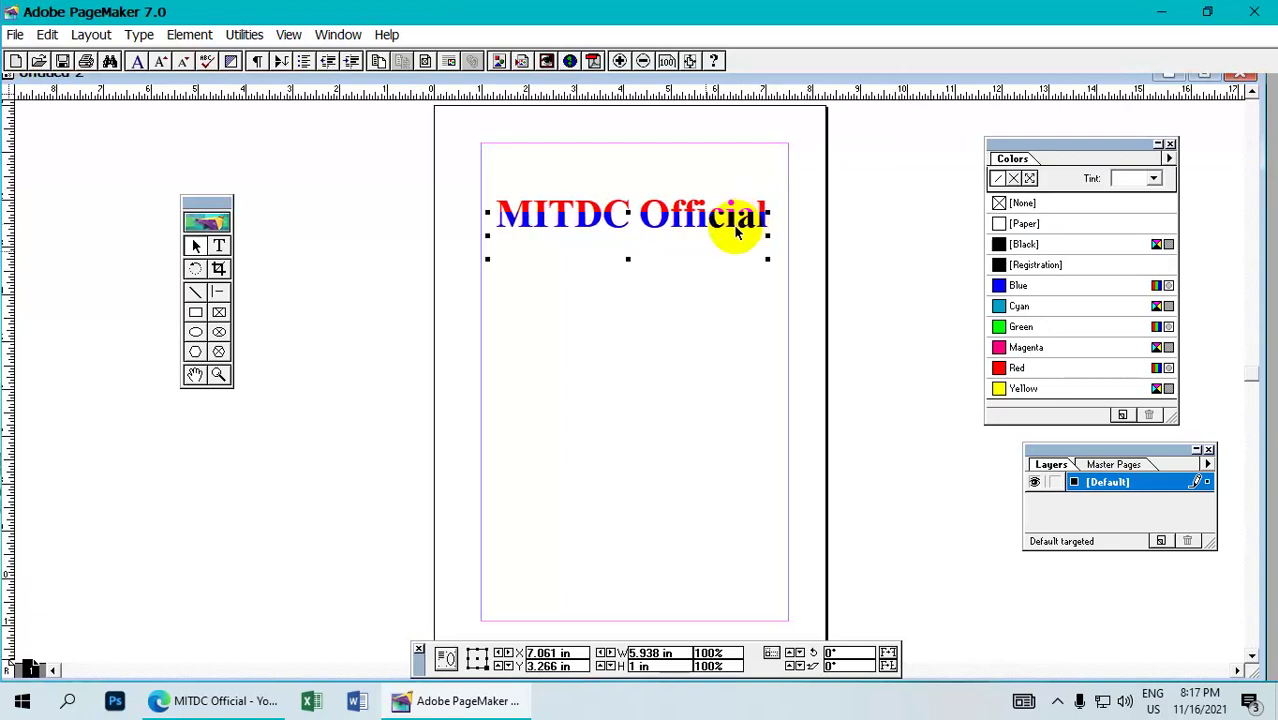
left_click(565, 337)
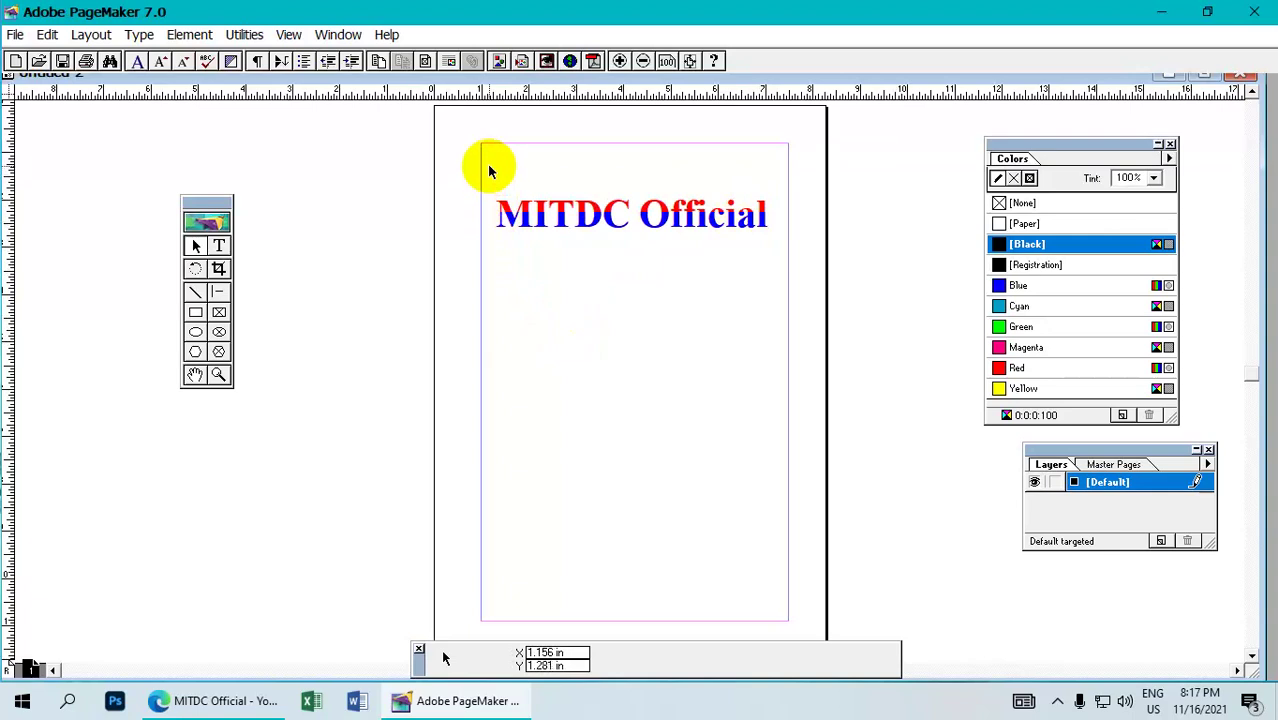